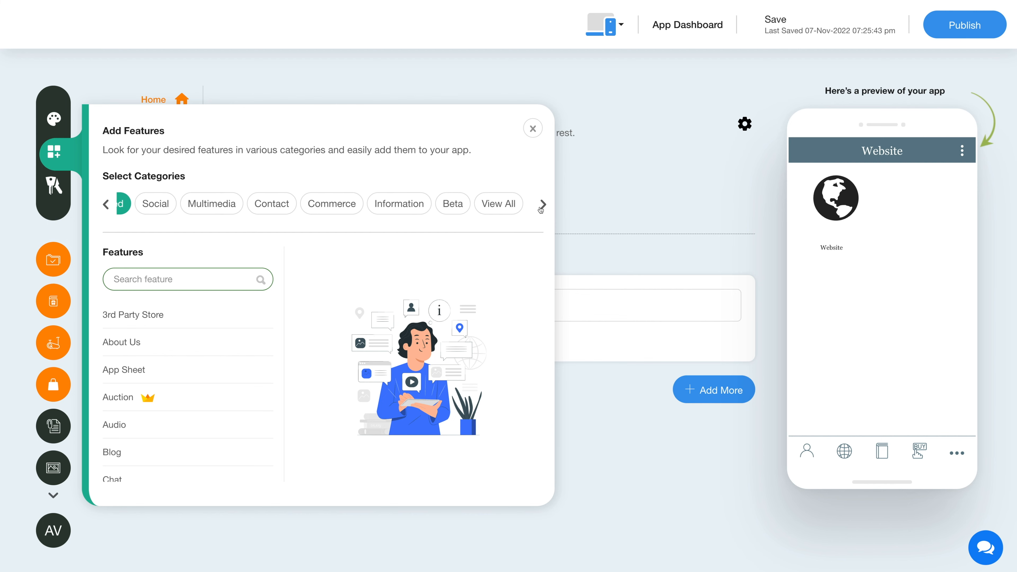
Search all features for 'Auction' and add the Auction feature to the app
click(476, 204)
click(238, 279)
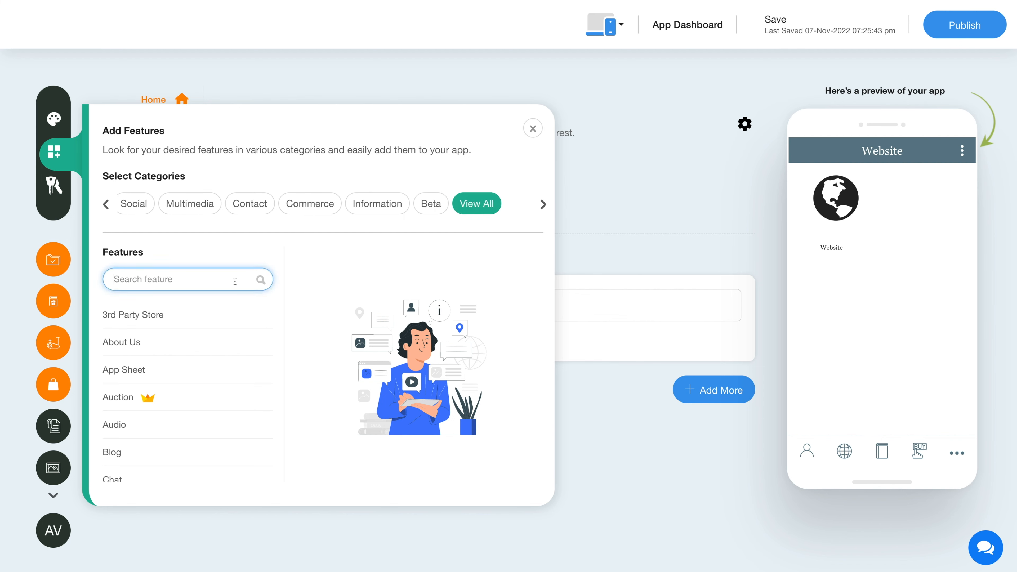
text(Auction)
click(225, 315)
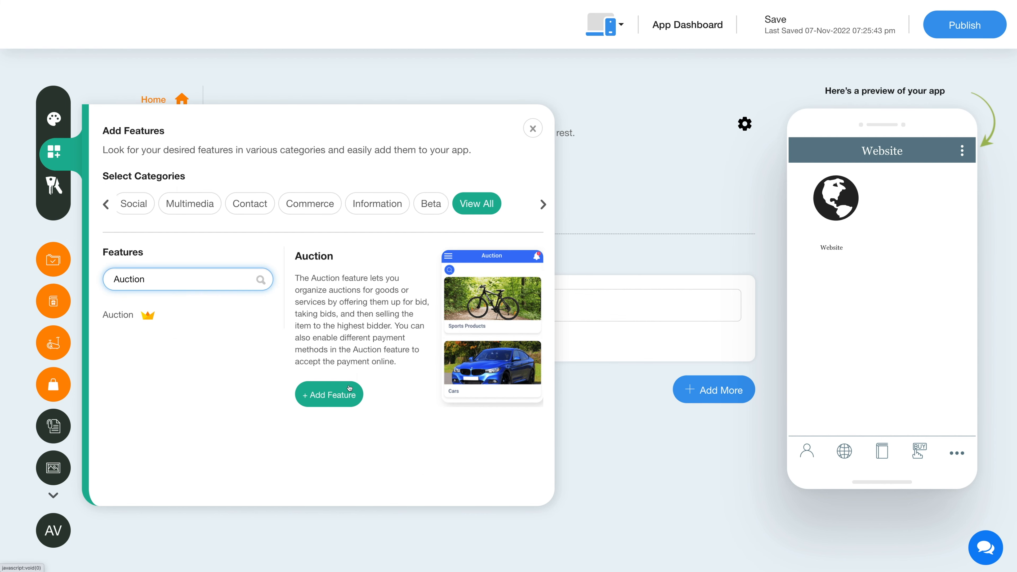
click(324, 394)
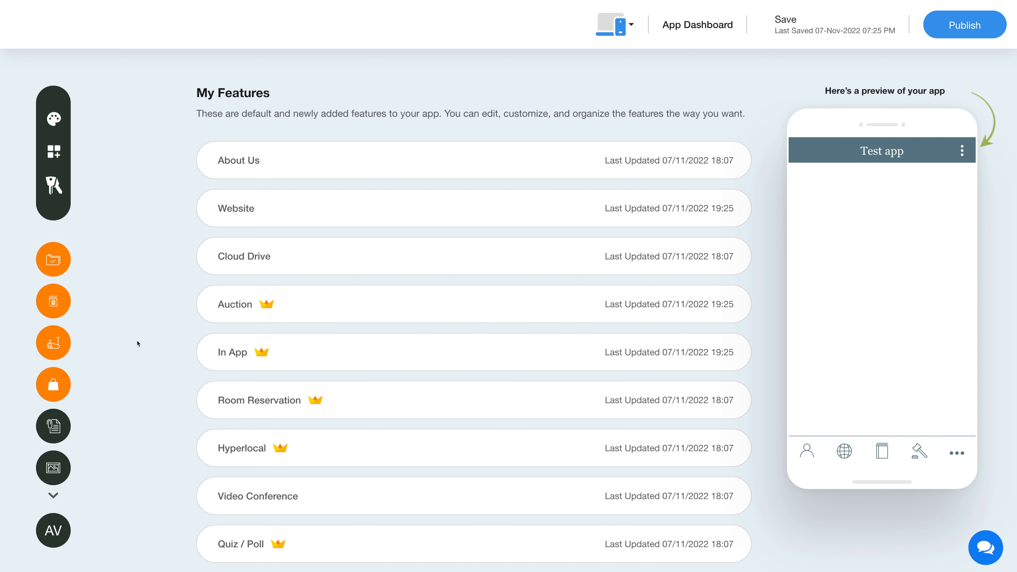
Open the Auction feature's Edit Feature page from My Features and focus its Feature Name field
mouse_move(215, 318)
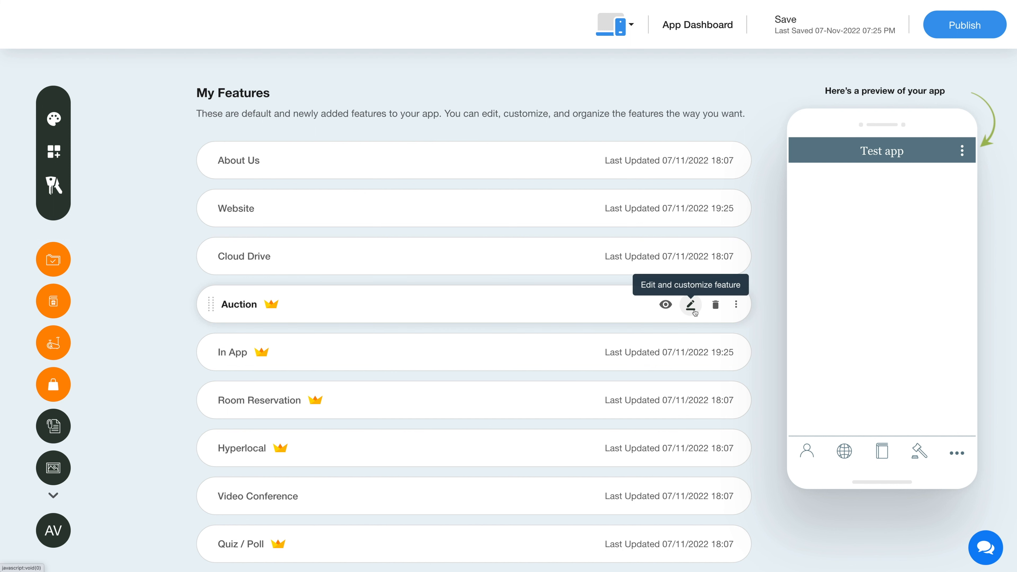
click(736, 308)
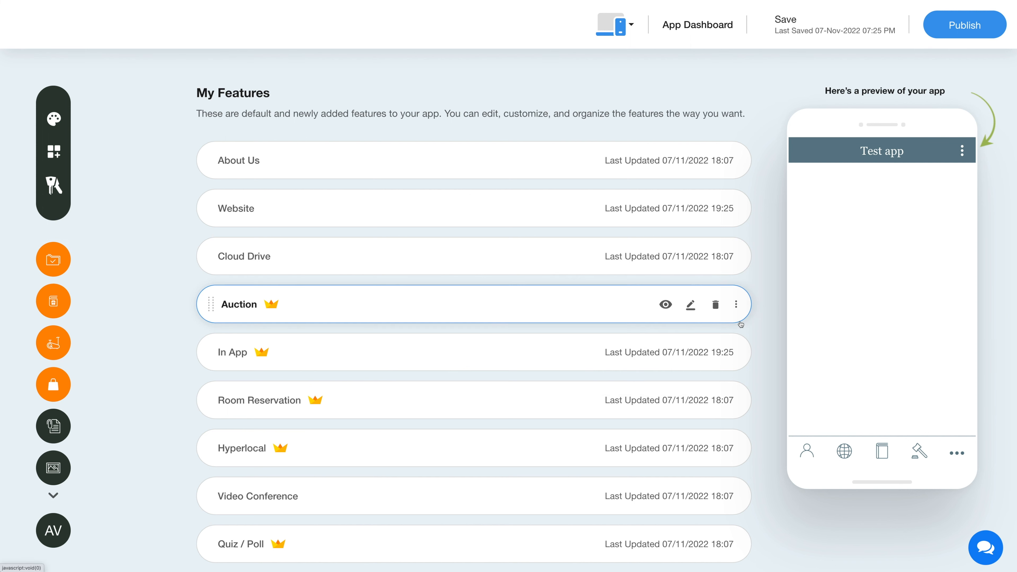
click(690, 307)
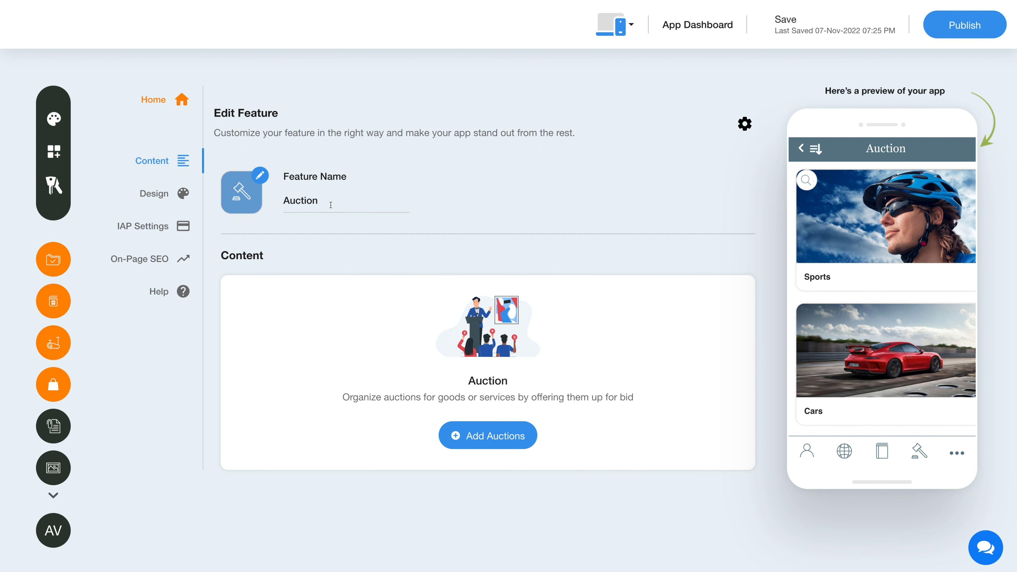
click(330, 204)
click(240, 200)
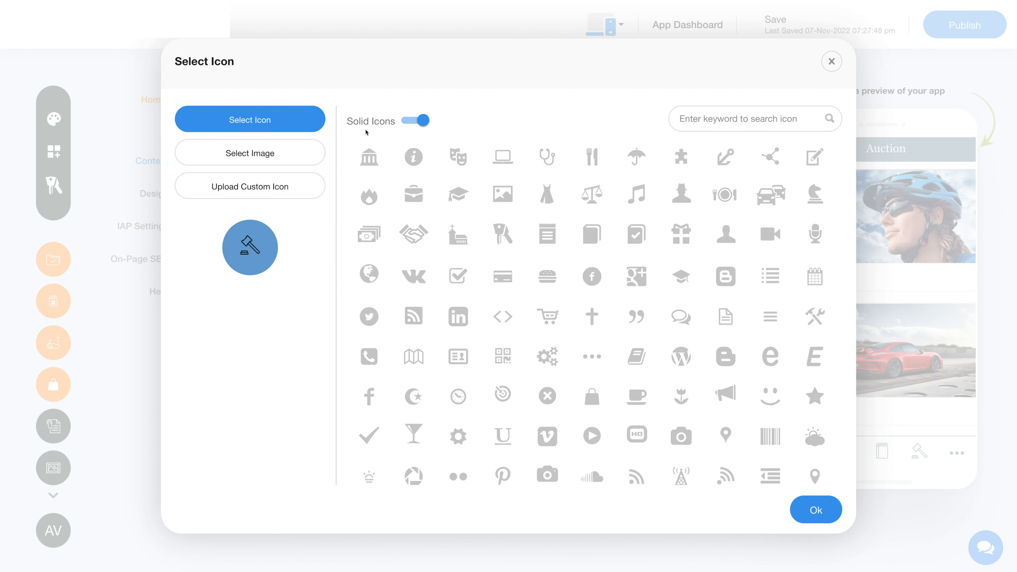
click(405, 122)
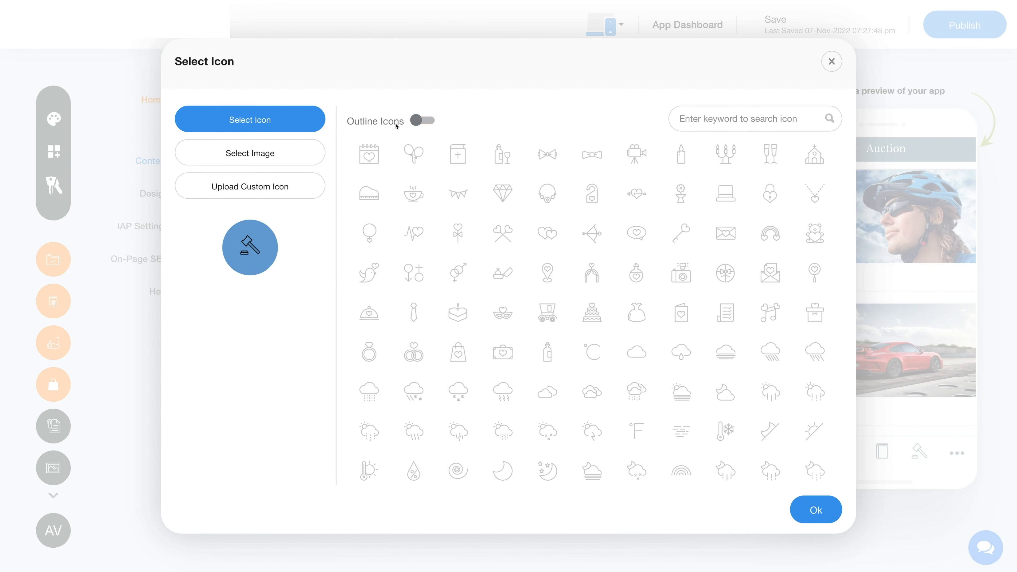
click(275, 160)
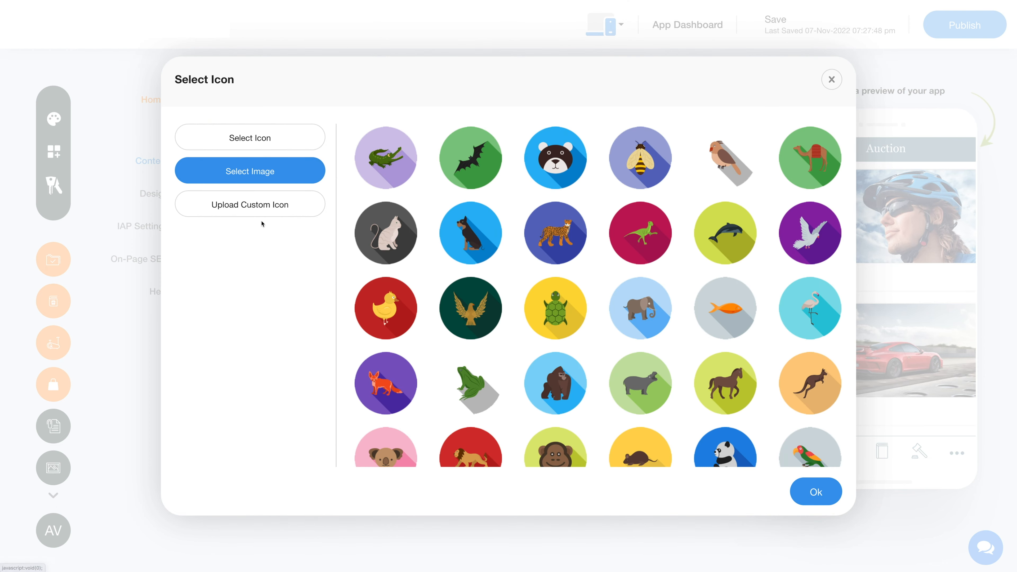
click(257, 208)
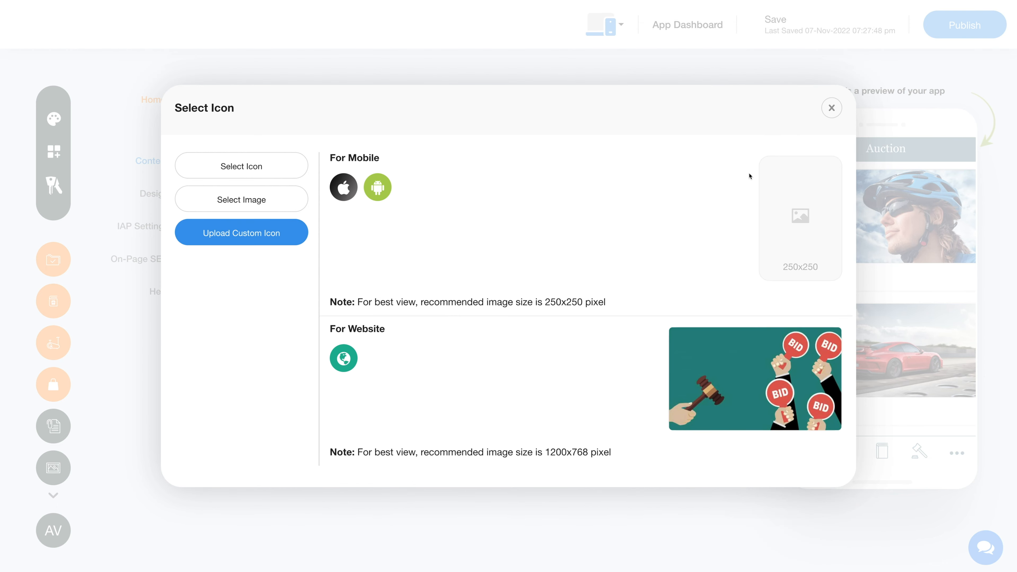
click(831, 108)
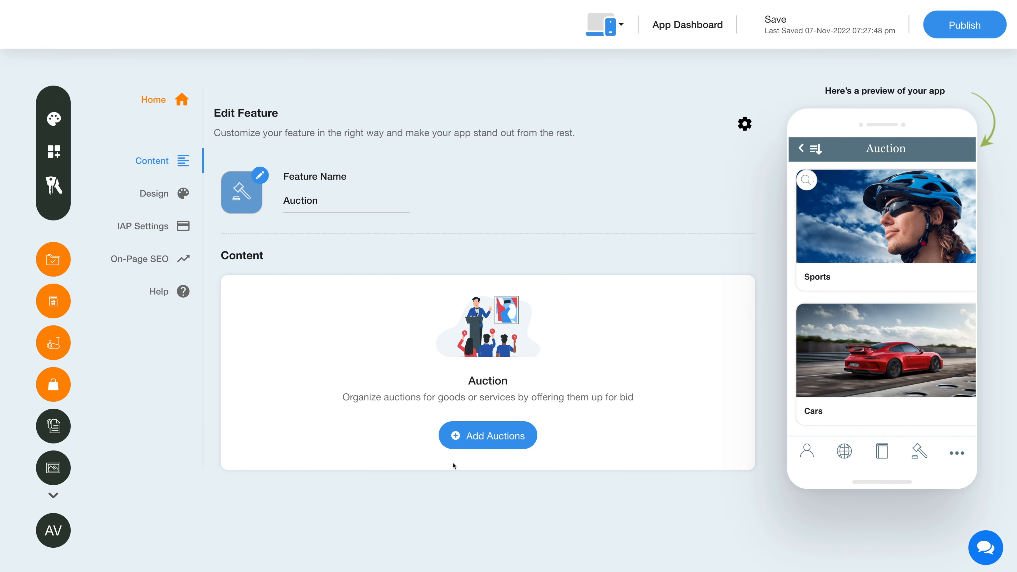
click(488, 437)
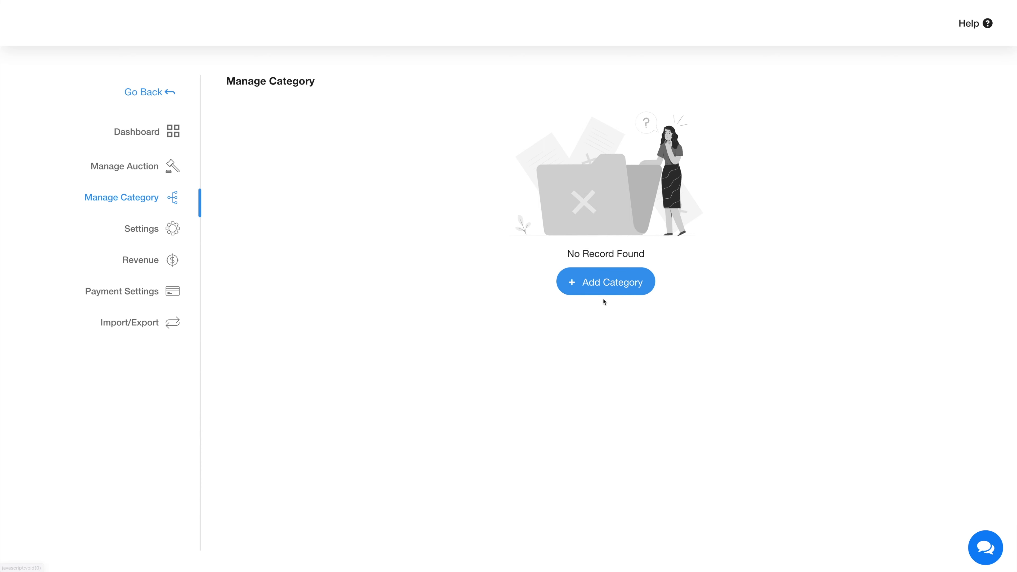
Add a new auction category with Category Name 'Test' and save it
click(602, 290)
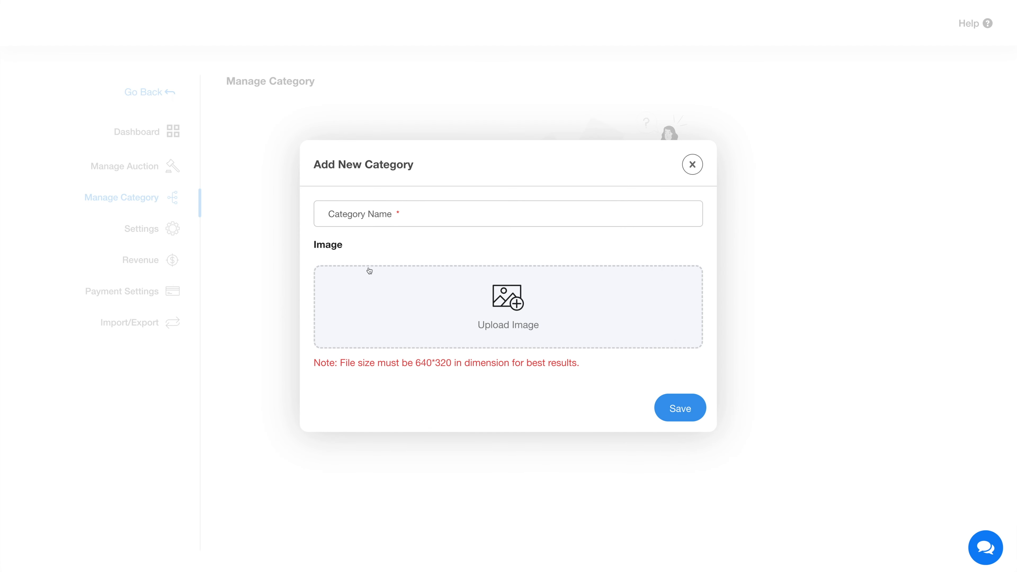
click(368, 216)
text(Test)
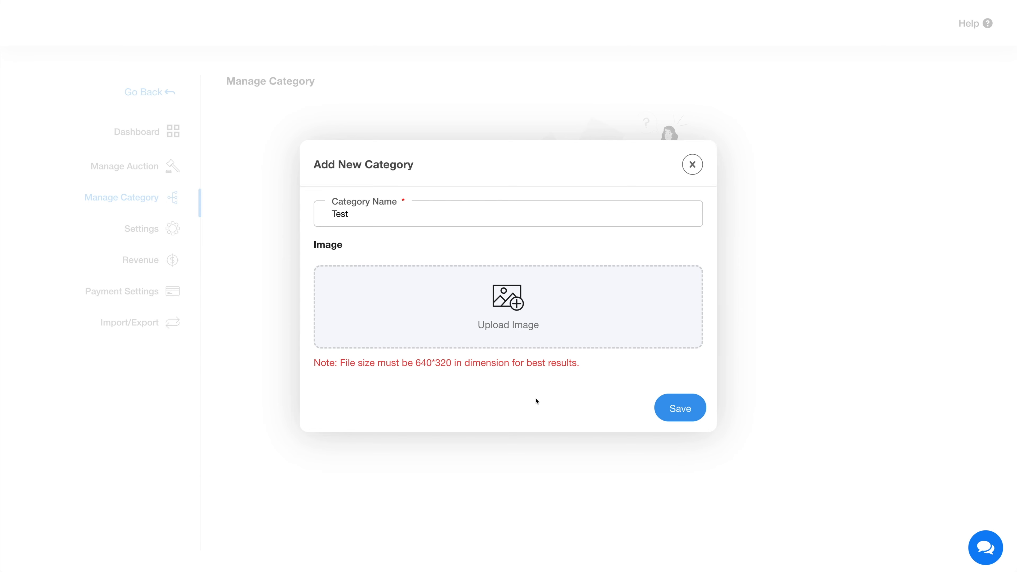
click(671, 414)
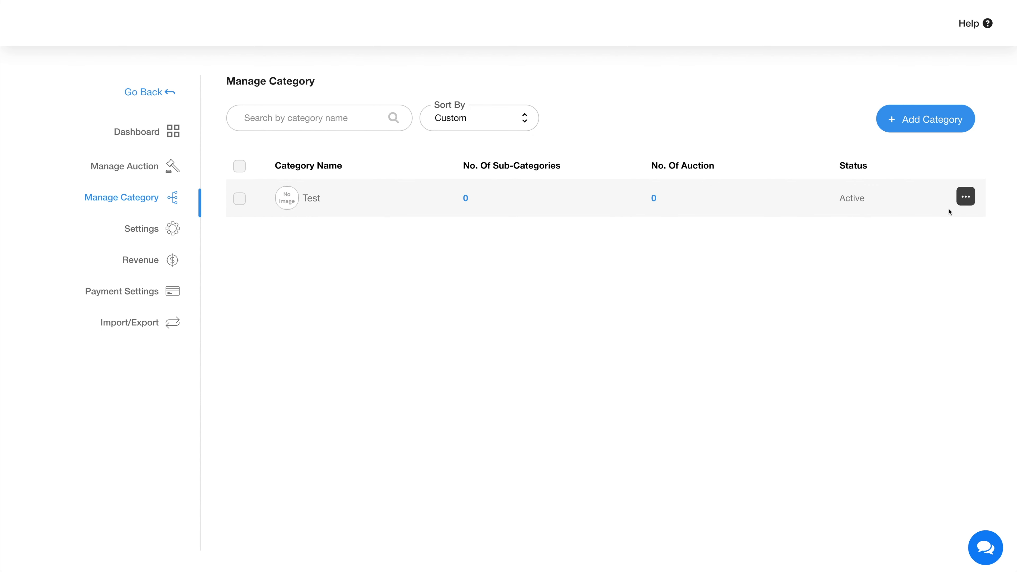
Add and save subcategory 'Test1' under the Test category, then return to the category list
click(965, 198)
click(965, 198)
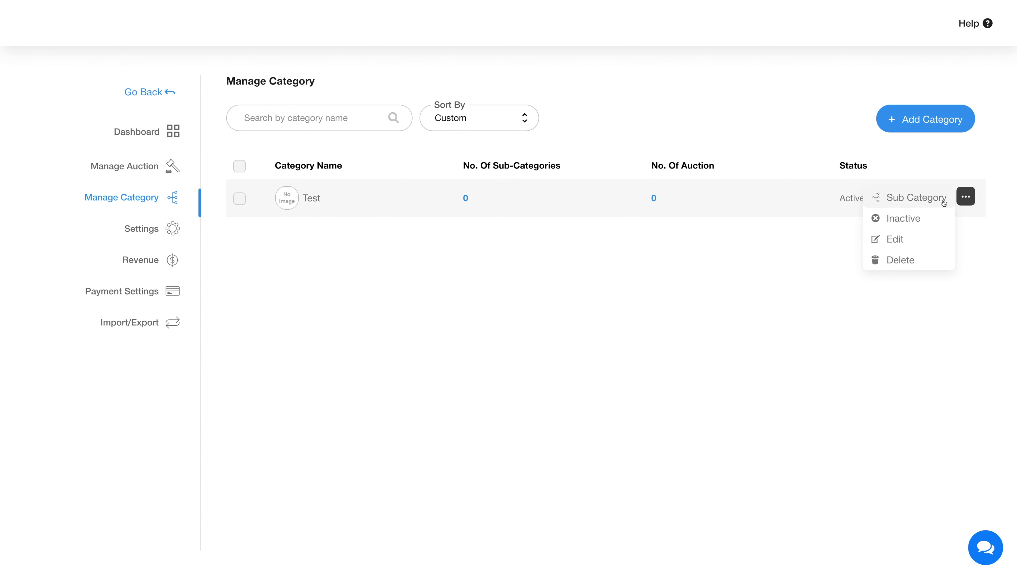
click(921, 197)
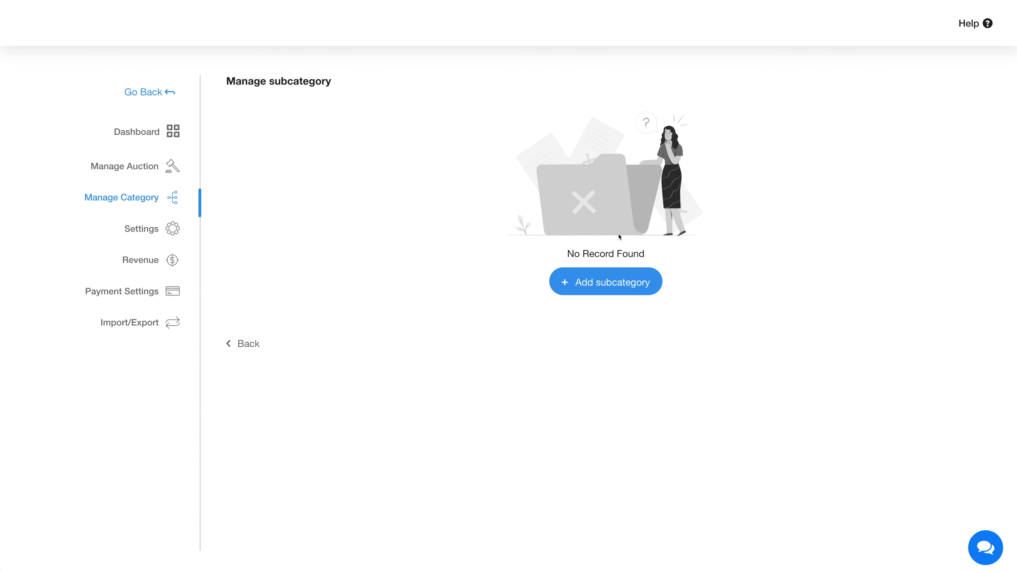
click(614, 285)
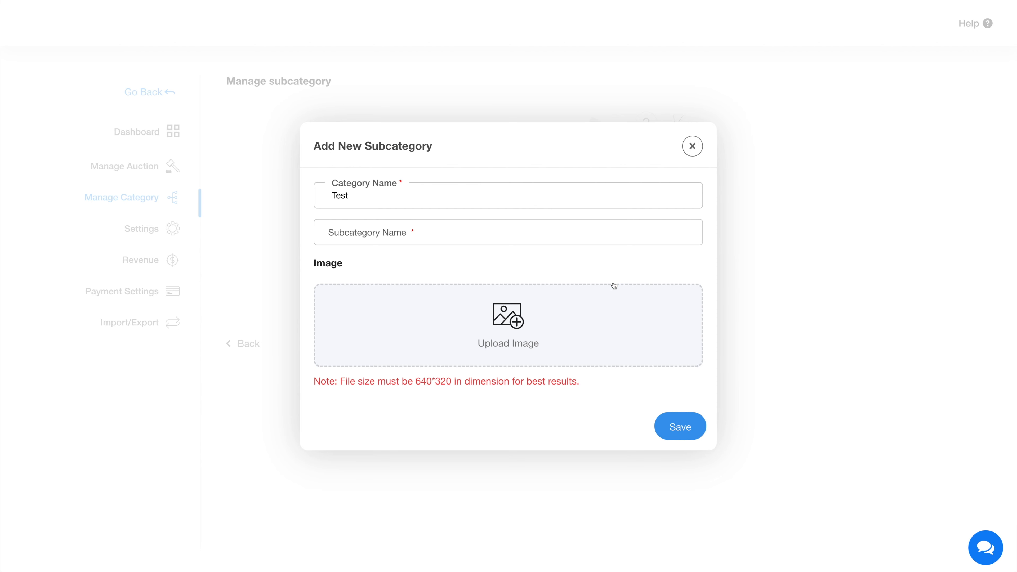
click(357, 240)
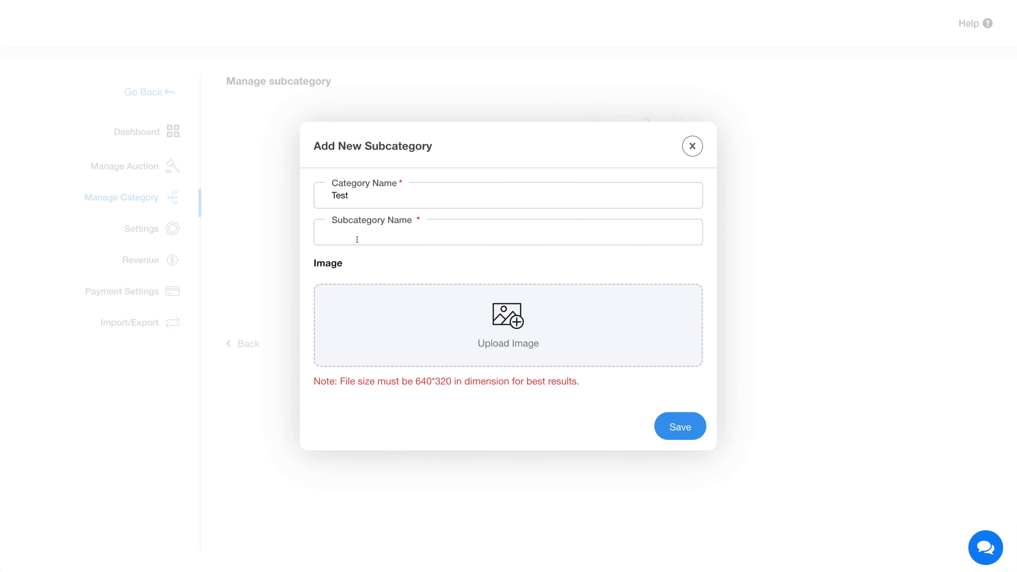
text(Test1)
click(671, 425)
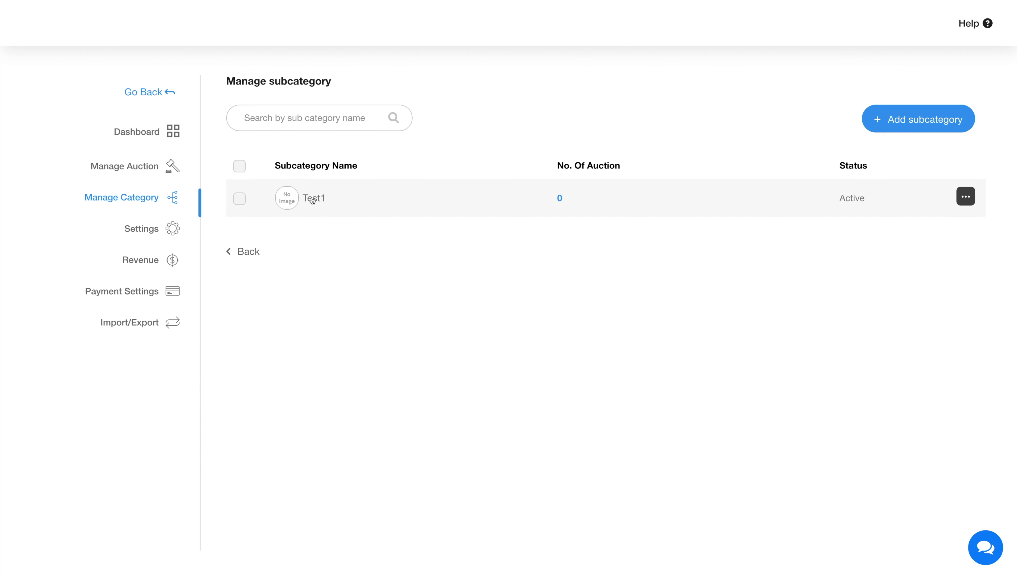
click(245, 253)
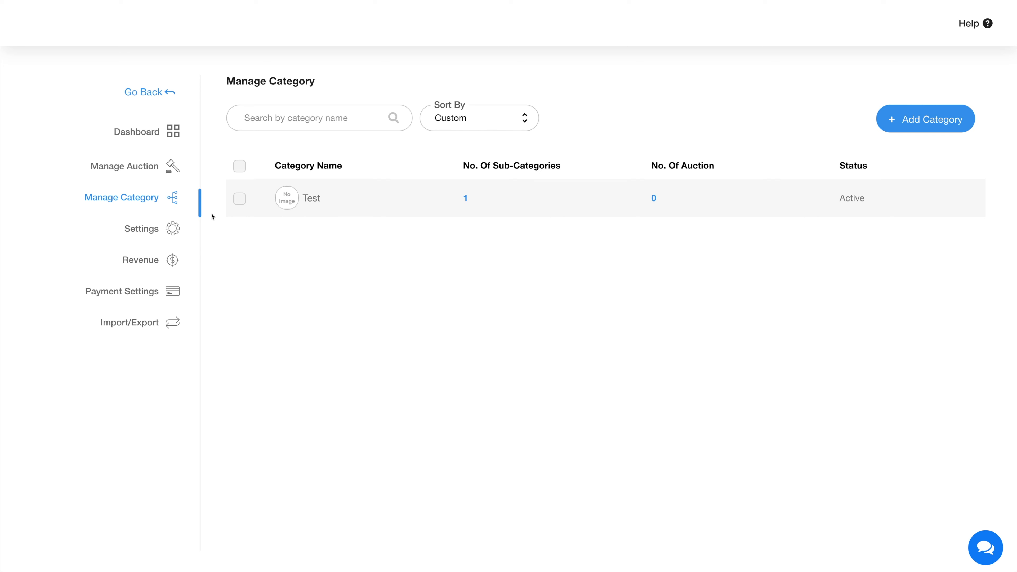
Save the Homes auction under Test<Test1, base price 1,000,000.00$, running 07-Nov to 30-Nov-2022
click(151, 171)
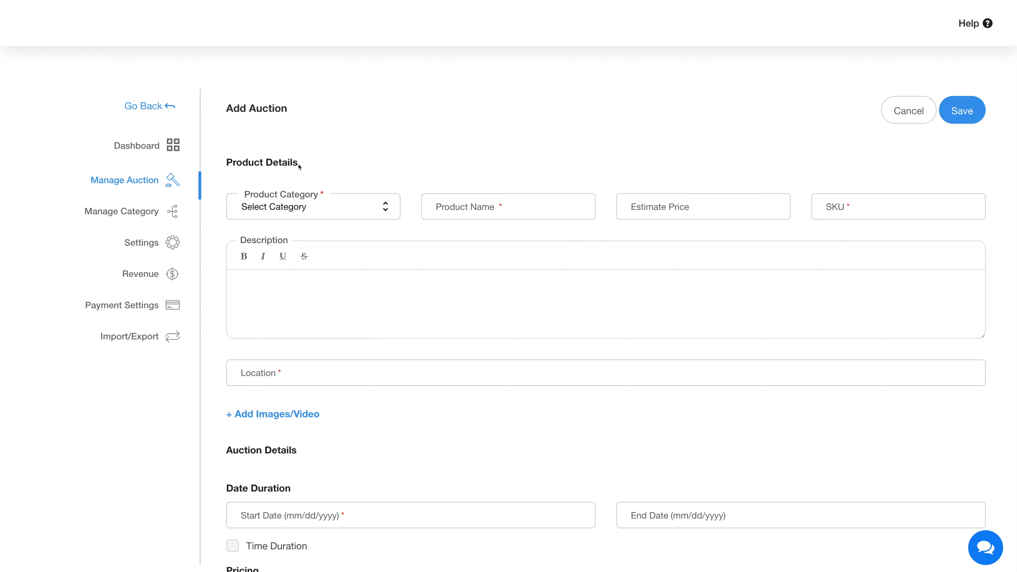
scroll(806, 365, down, 15)
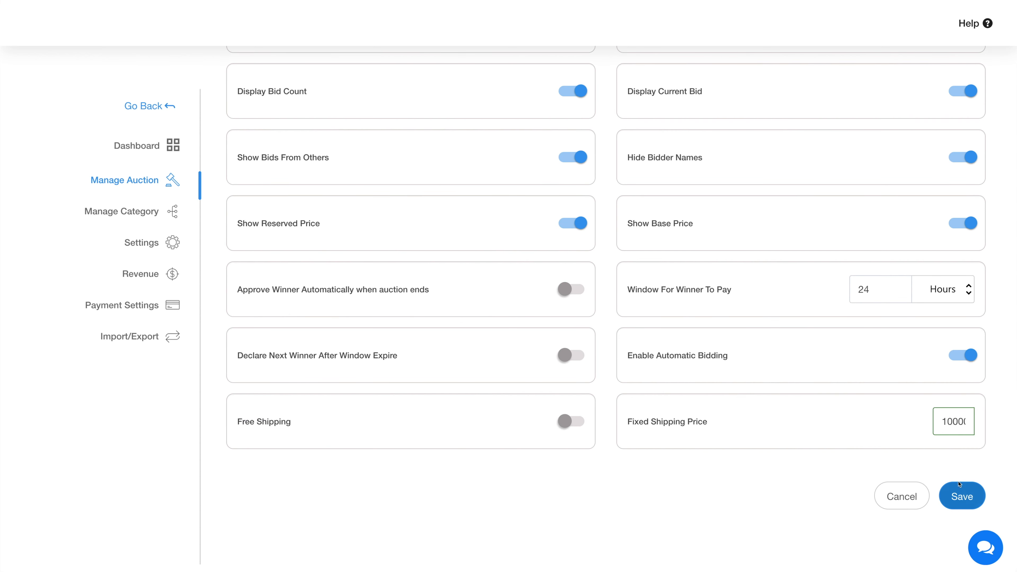
click(965, 503)
drag(722, 234, 1006, 242)
mouse_move(890, 224)
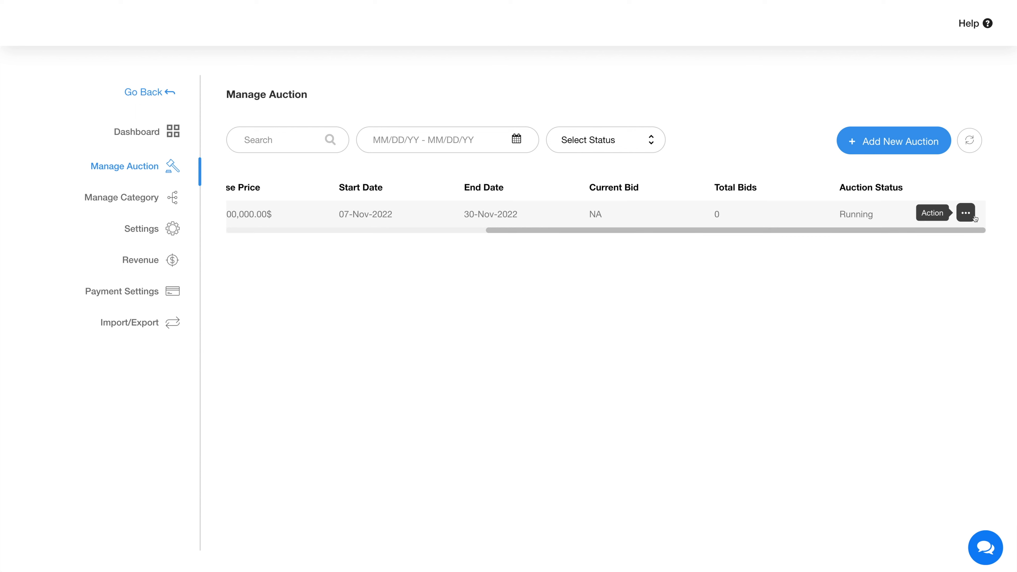
Check the running Homes auction's actions, then switch to the auction Dashboard overview
click(965, 213)
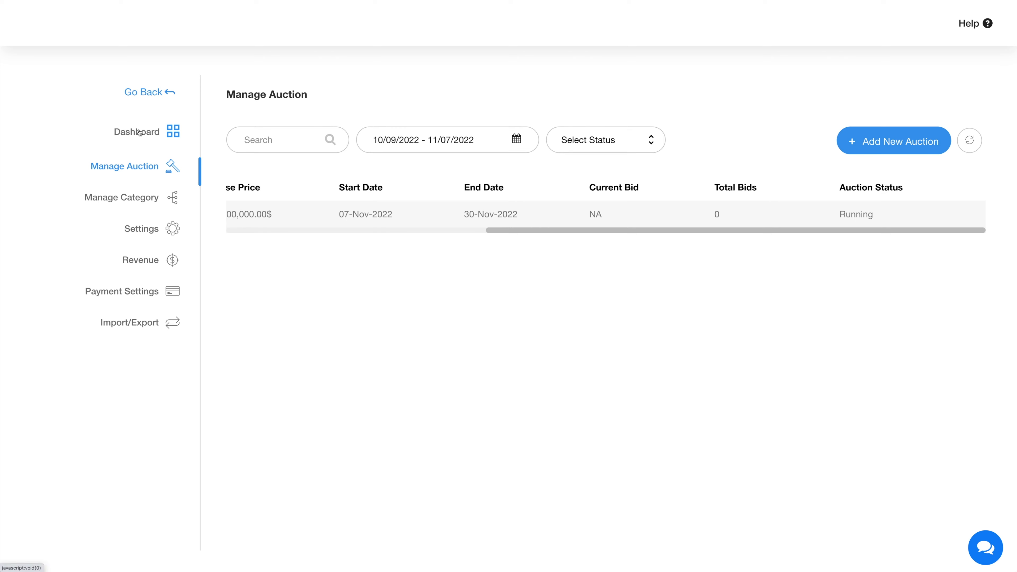
click(150, 134)
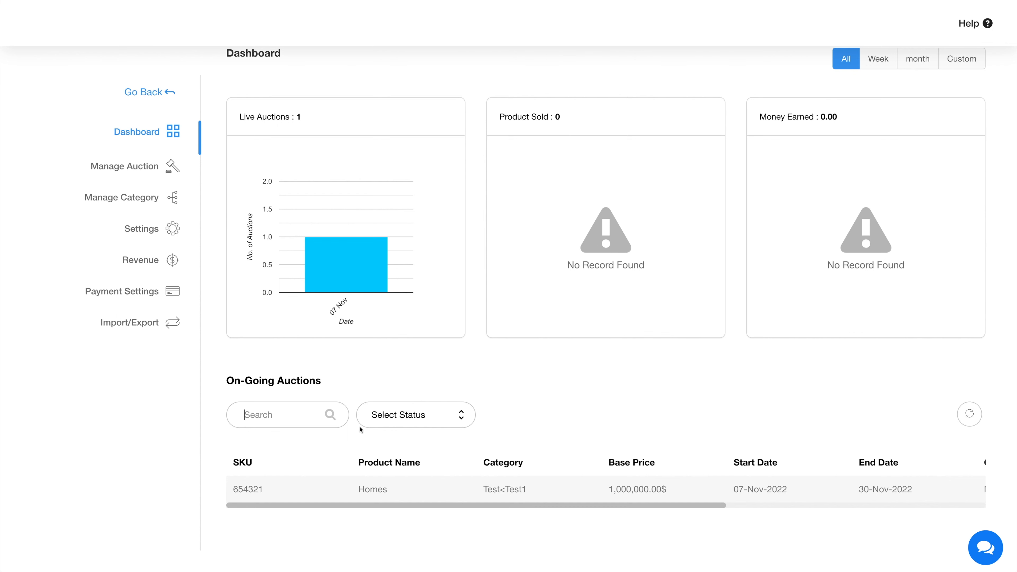
Save General Settings with Start Auction Automatically on and Enable Buy Out Option off
click(142, 234)
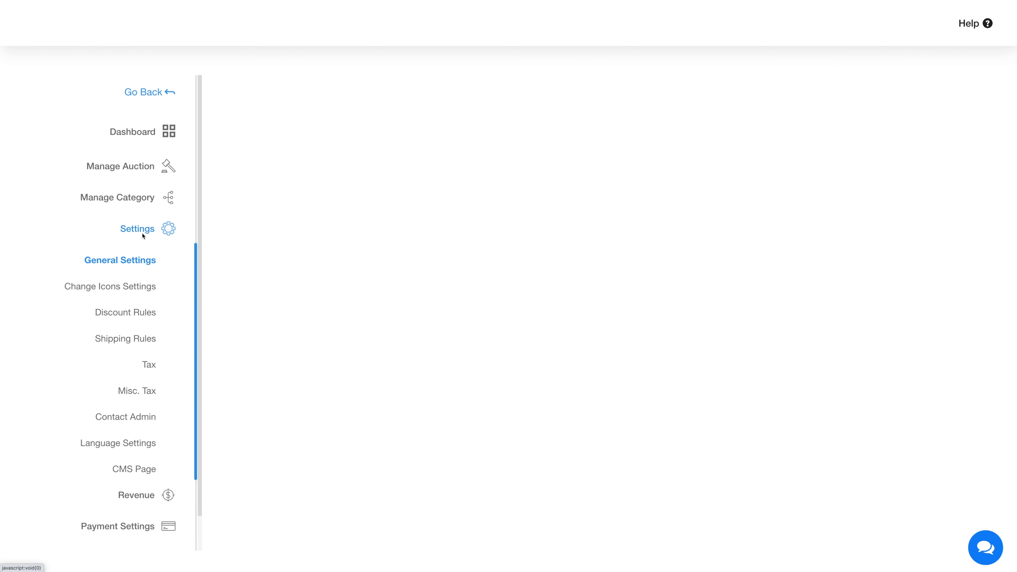
scroll(142, 236, down, 1)
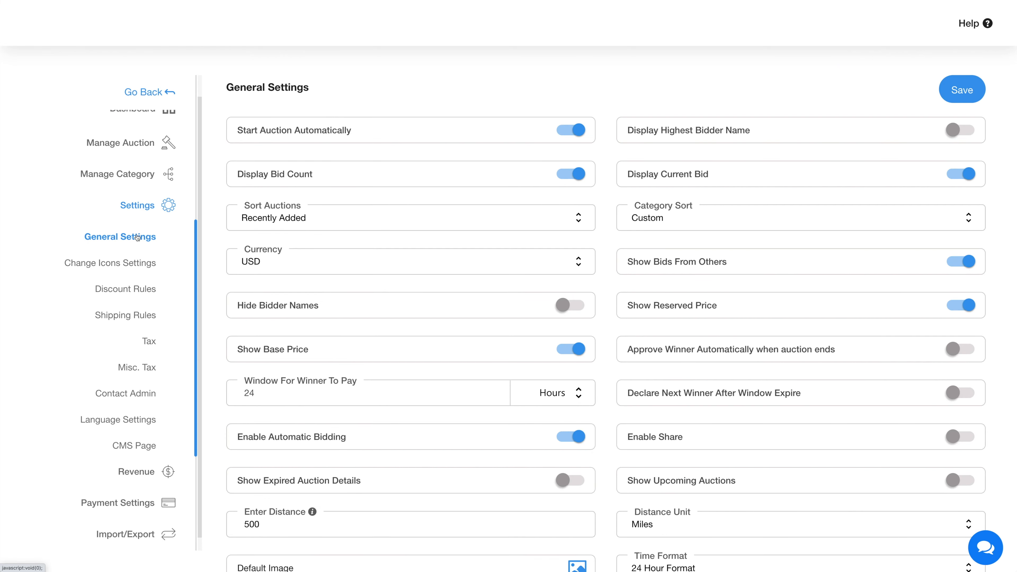
click(137, 237)
click(571, 132)
click(571, 132)
click(961, 460)
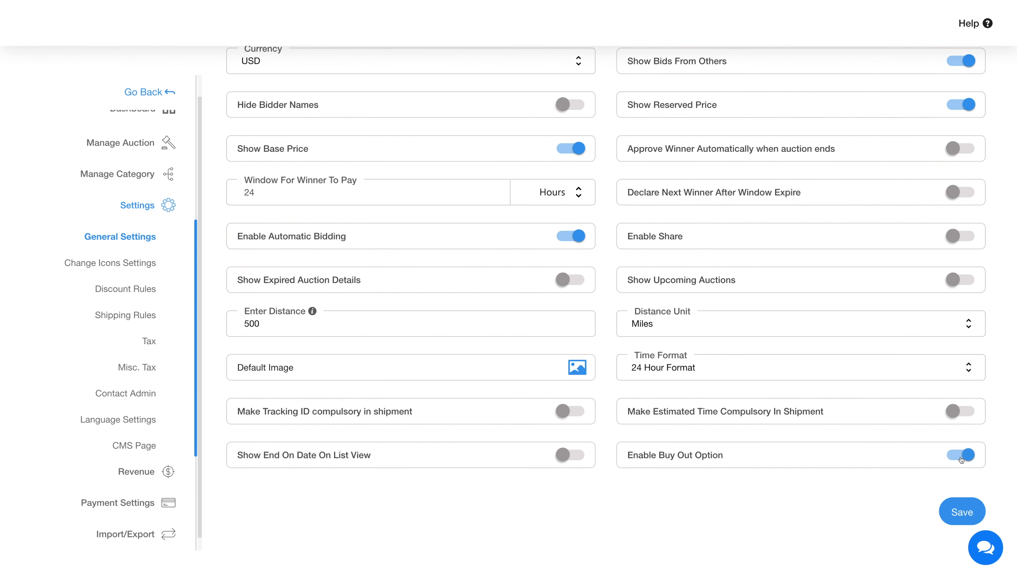
click(962, 460)
click(957, 511)
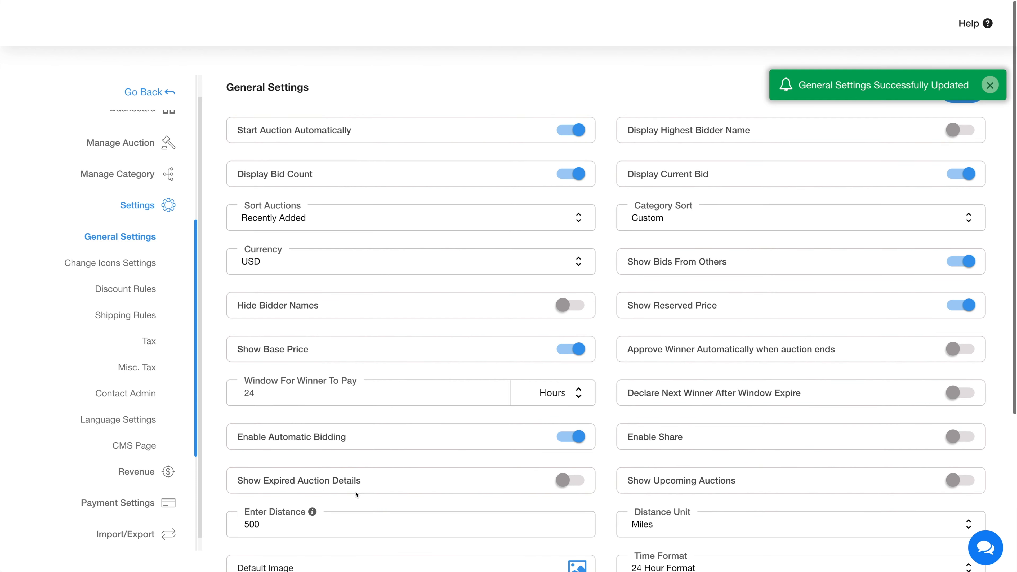
click(112, 265)
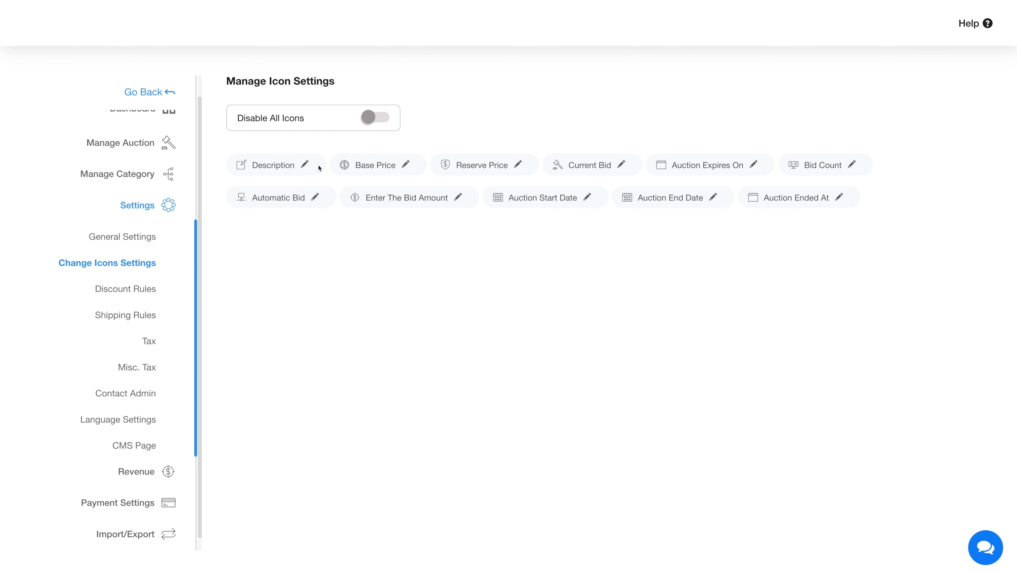
Review the Description icon choices, keep Disable All Icons off, and update the icon settings
click(304, 165)
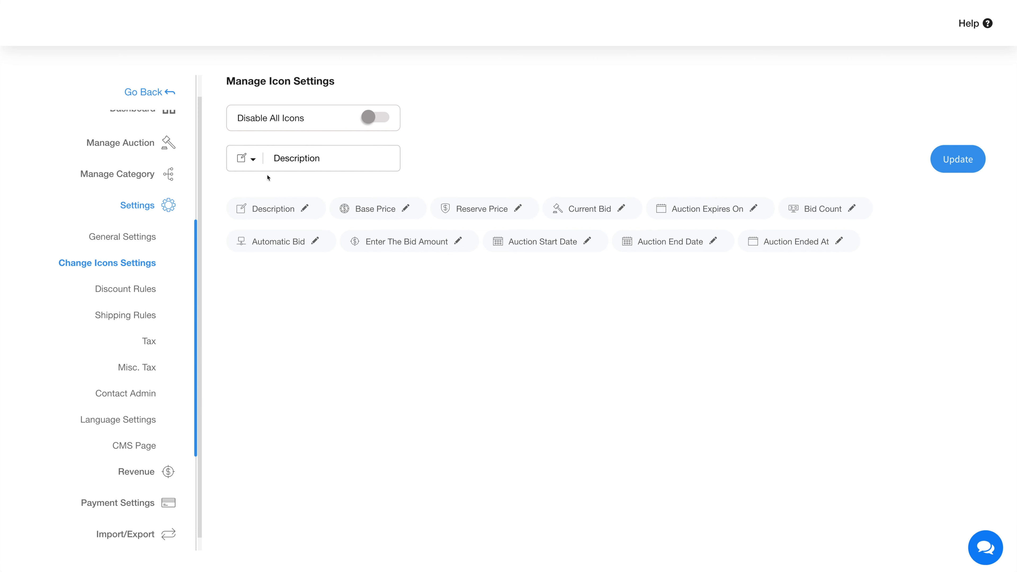
click(253, 159)
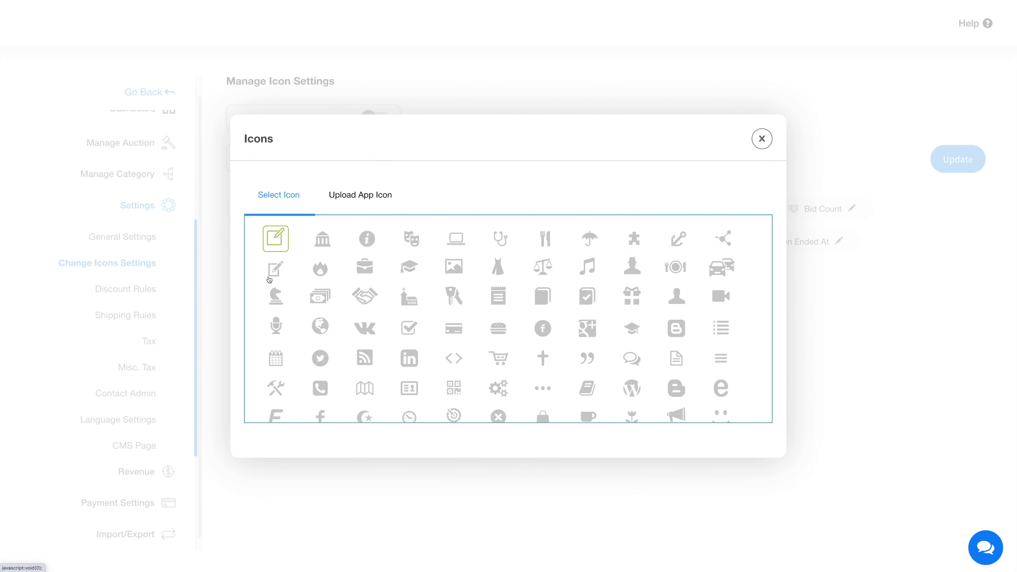
click(359, 212)
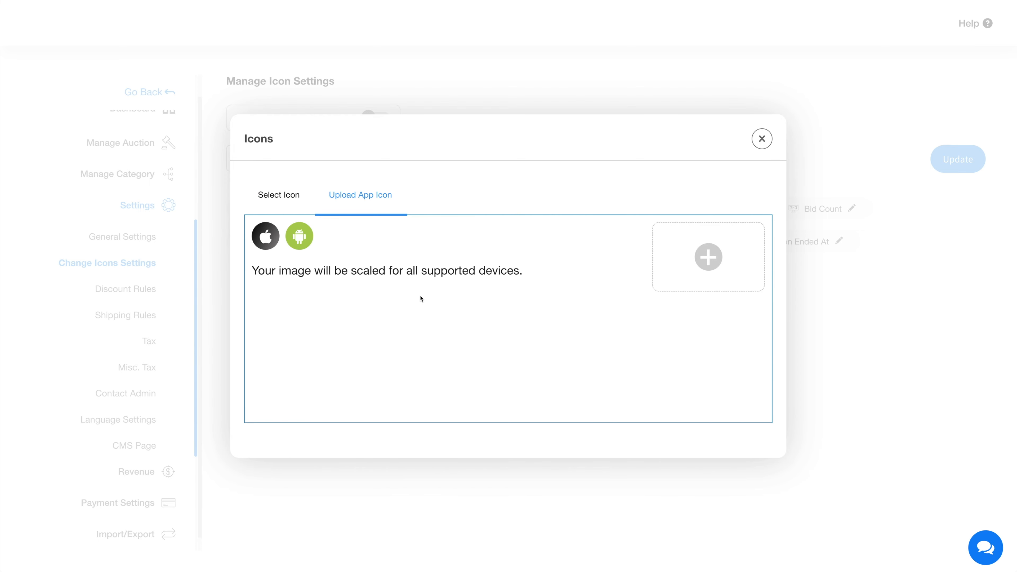
click(762, 139)
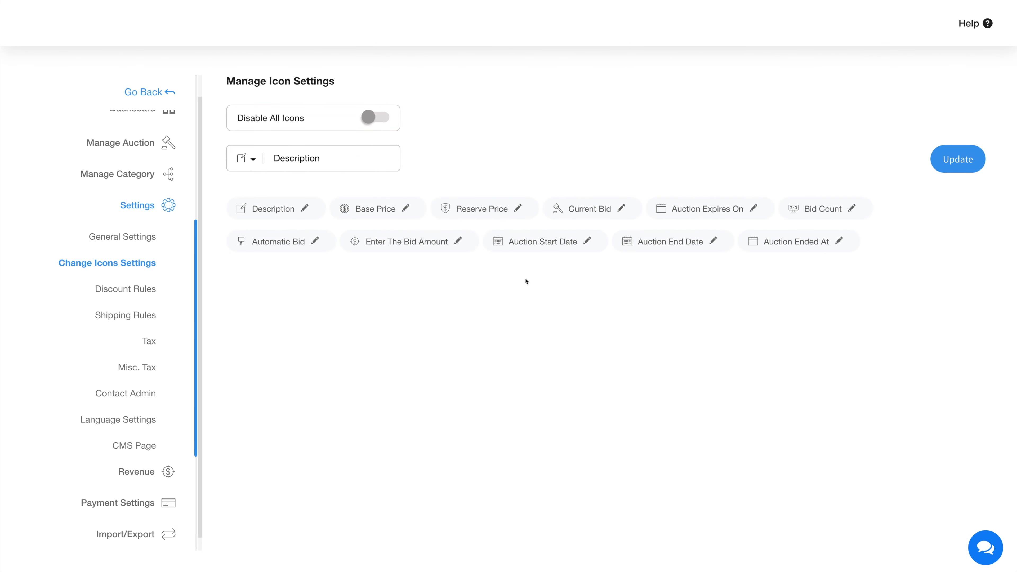
click(368, 117)
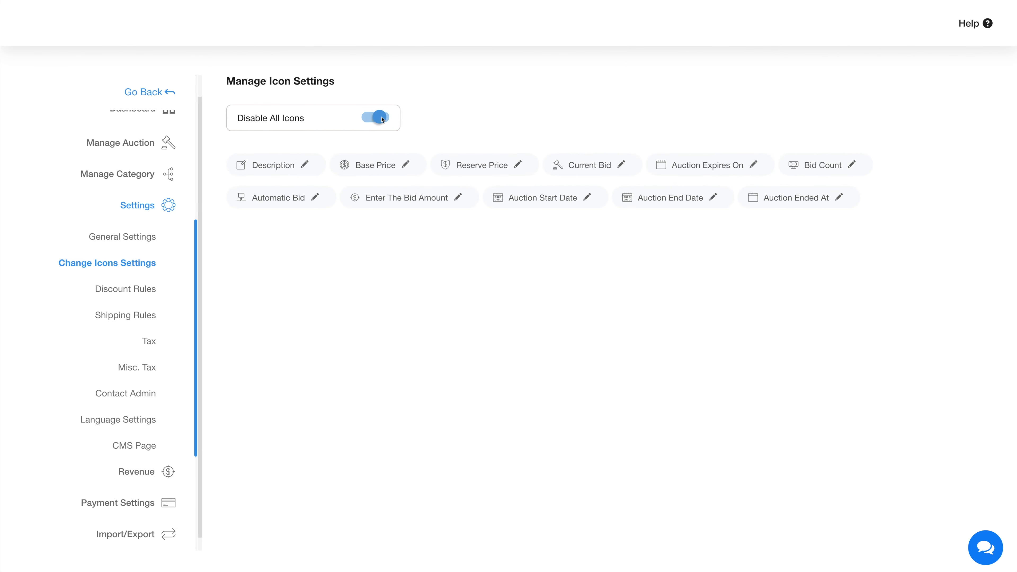
click(366, 122)
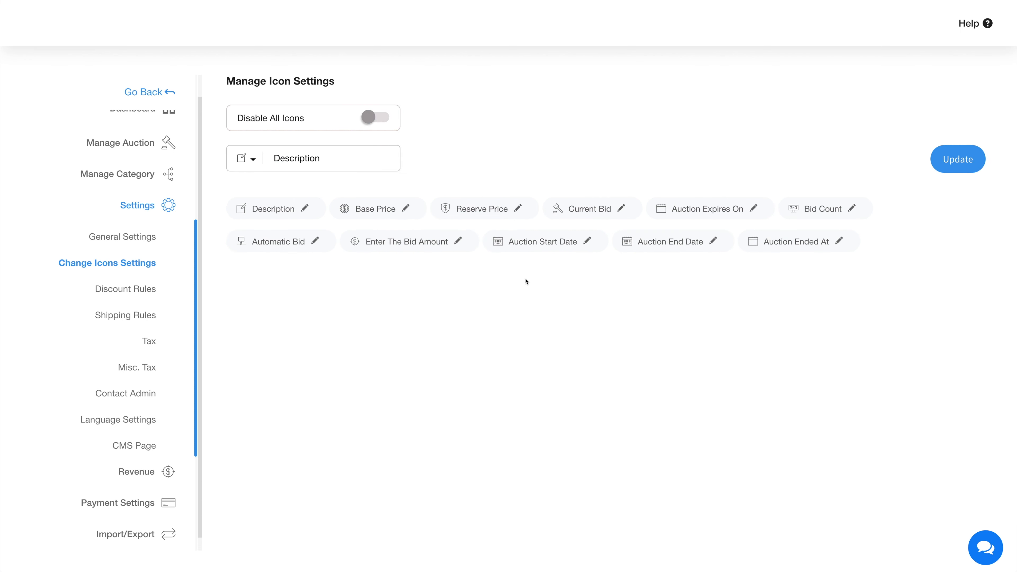
click(951, 161)
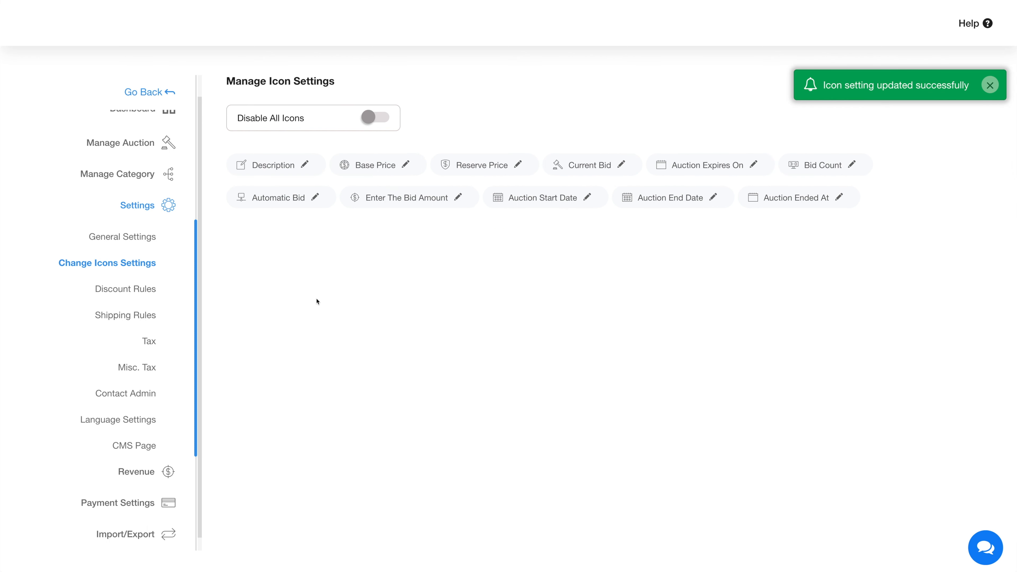
Add and save an active discount rule giving 1980 flat off a 19800 total amount
click(149, 294)
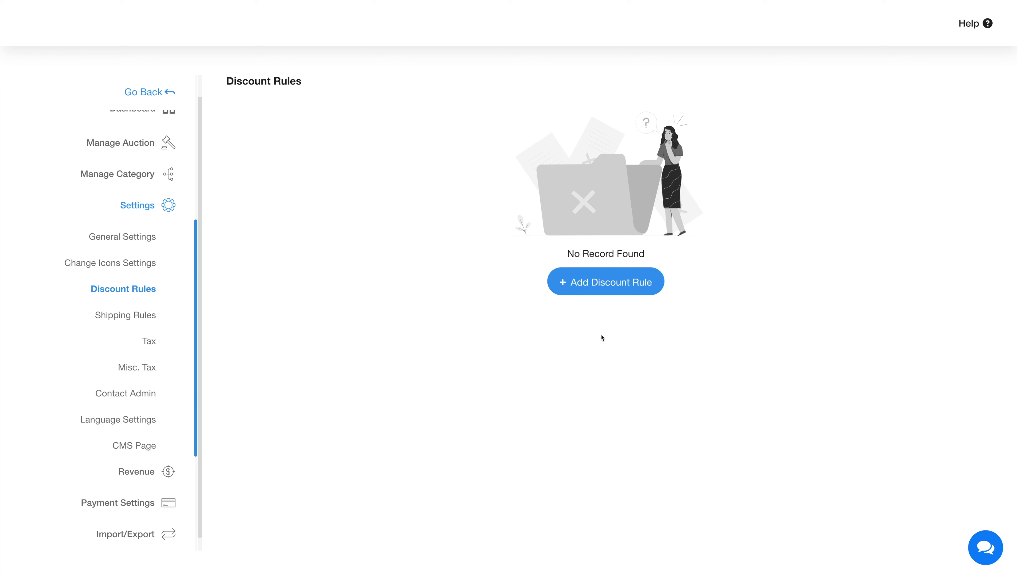
click(611, 290)
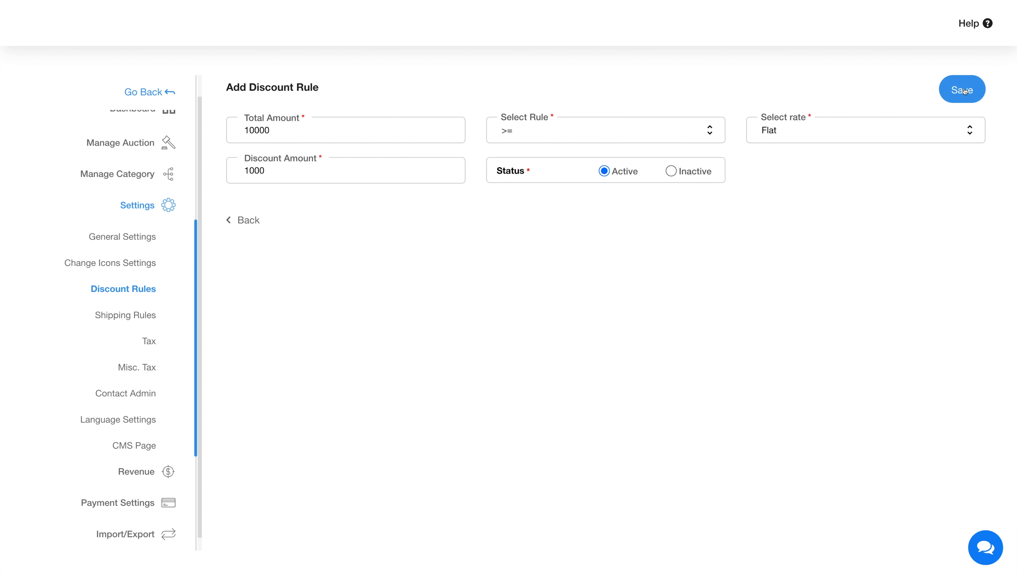
click(963, 90)
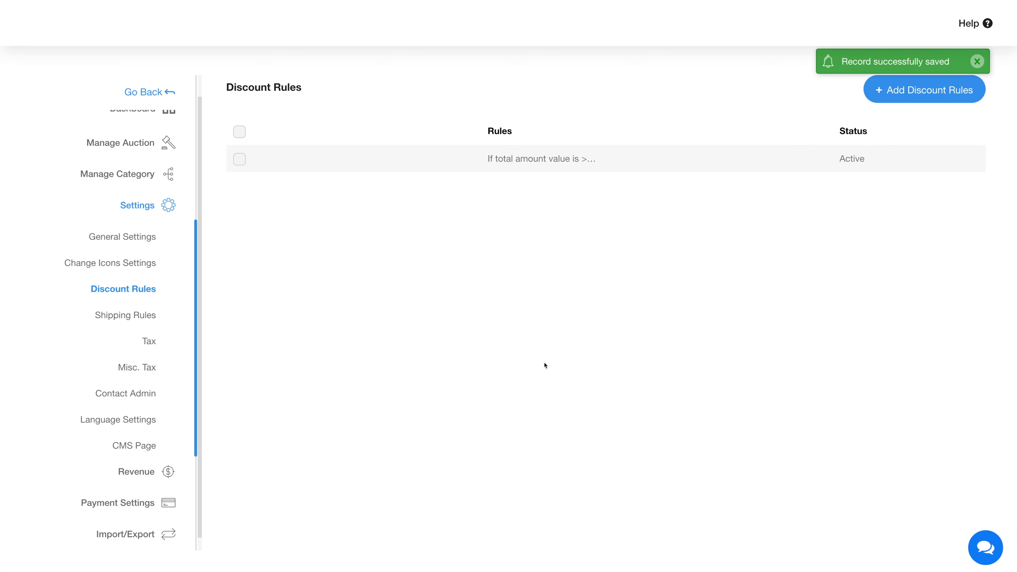
click(148, 321)
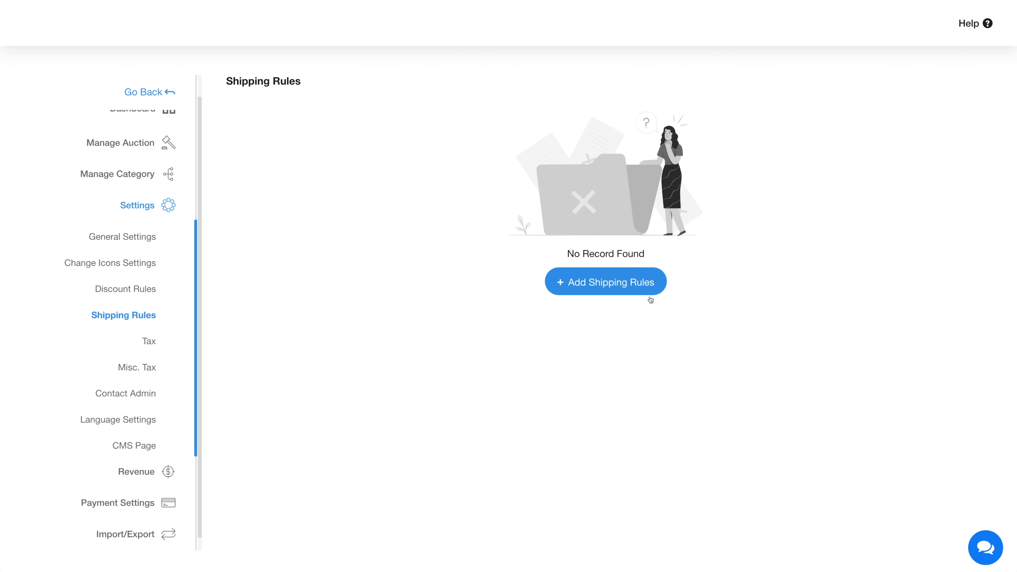
Add and save shipping rule 'Ecart' for New Mexico, United States, with two distance price tiers
click(589, 285)
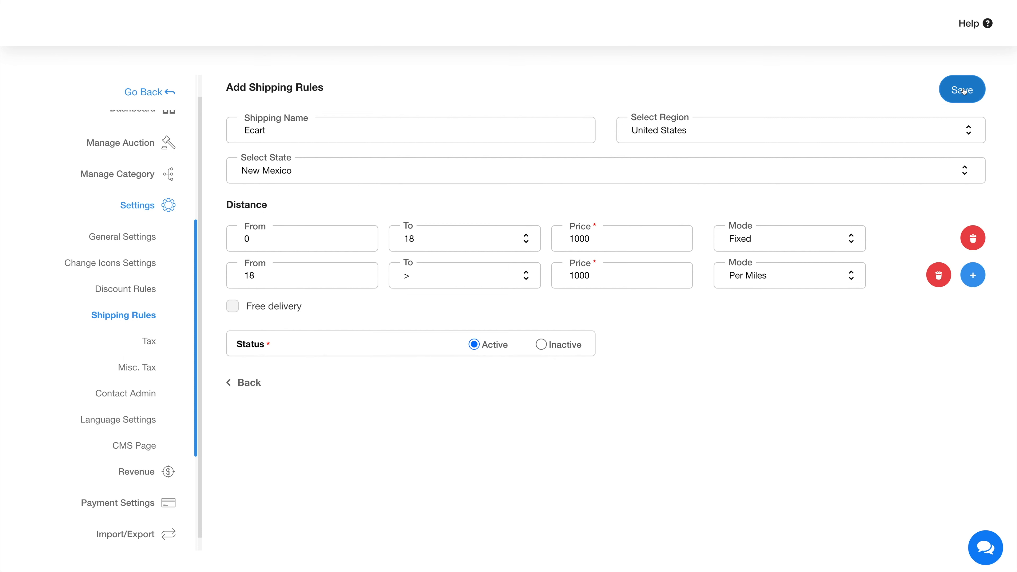
click(963, 91)
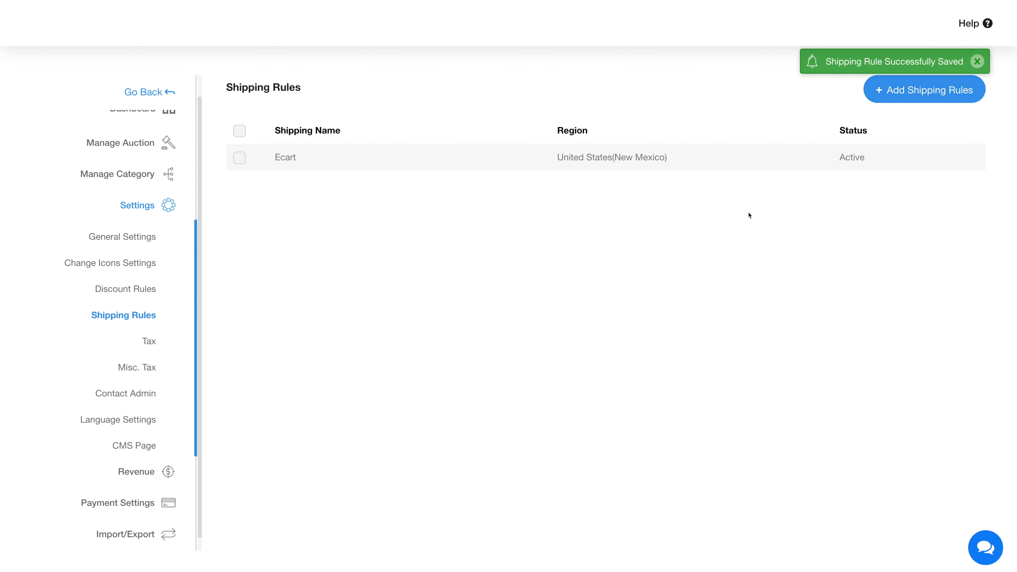
mouse_move(309, 149)
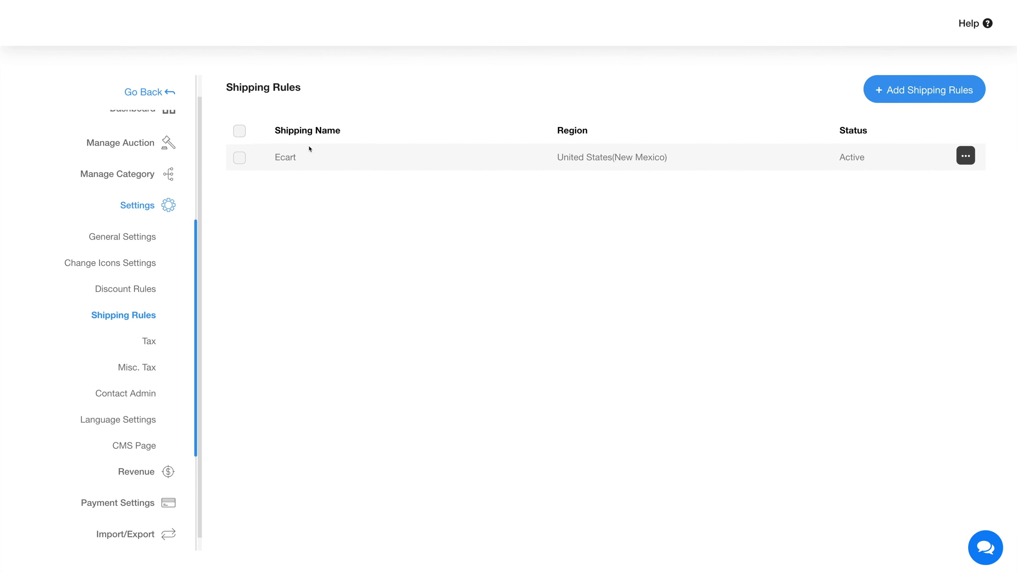
Add an active United States, Iowa tax rule: flat 100 on orders >= 1000, then view Misc. Tax
click(150, 341)
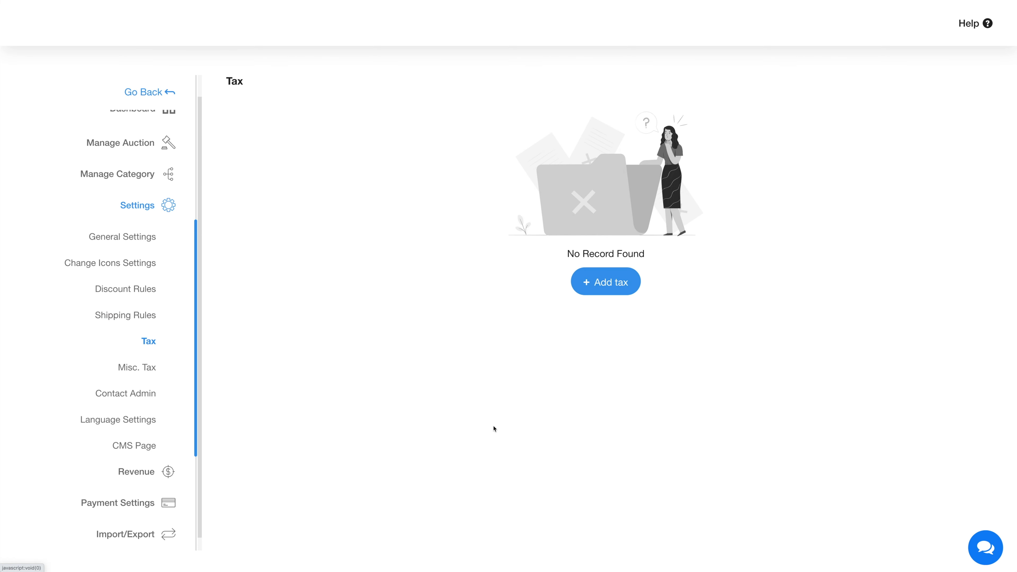
click(623, 288)
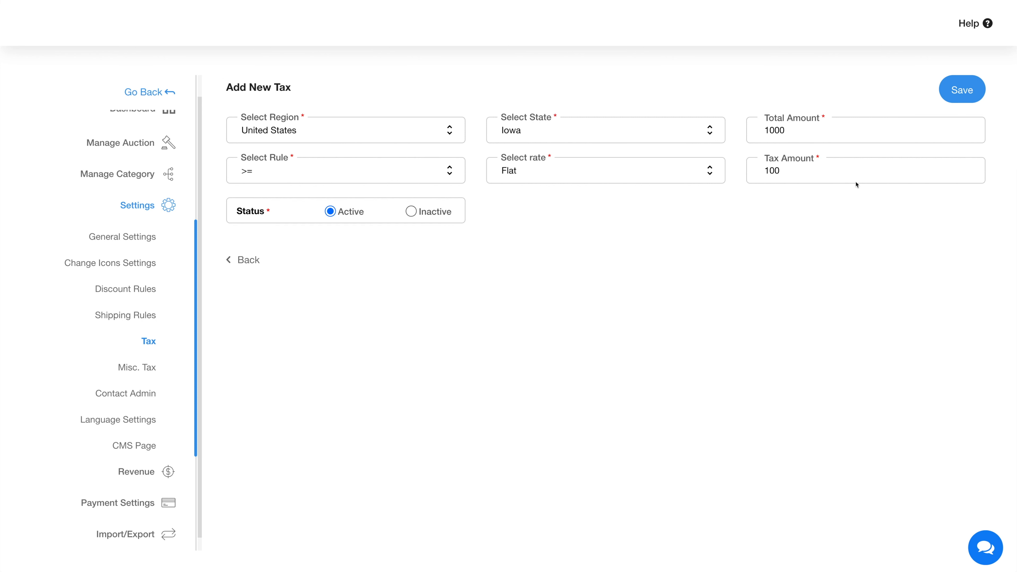
click(962, 90)
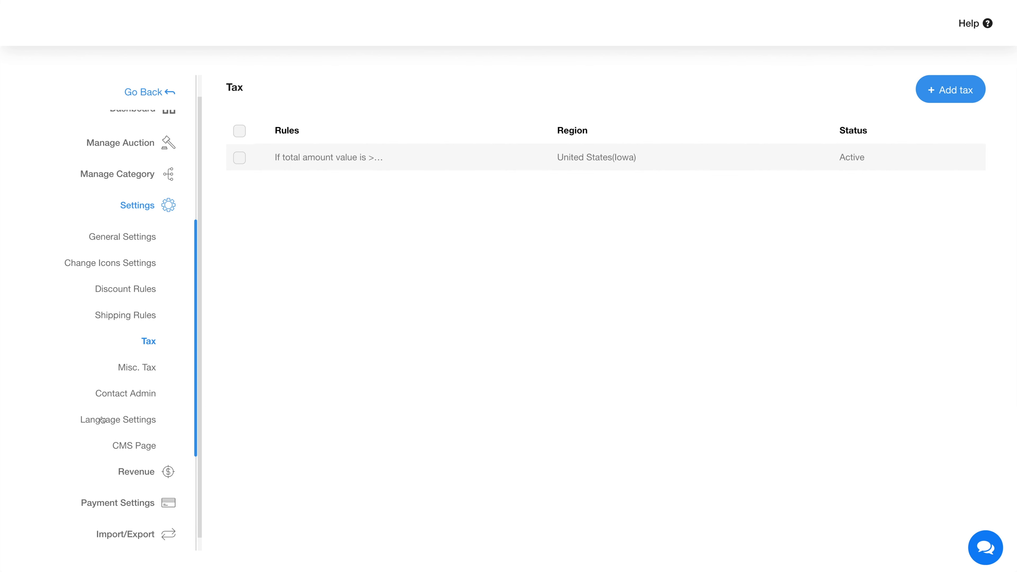
click(143, 365)
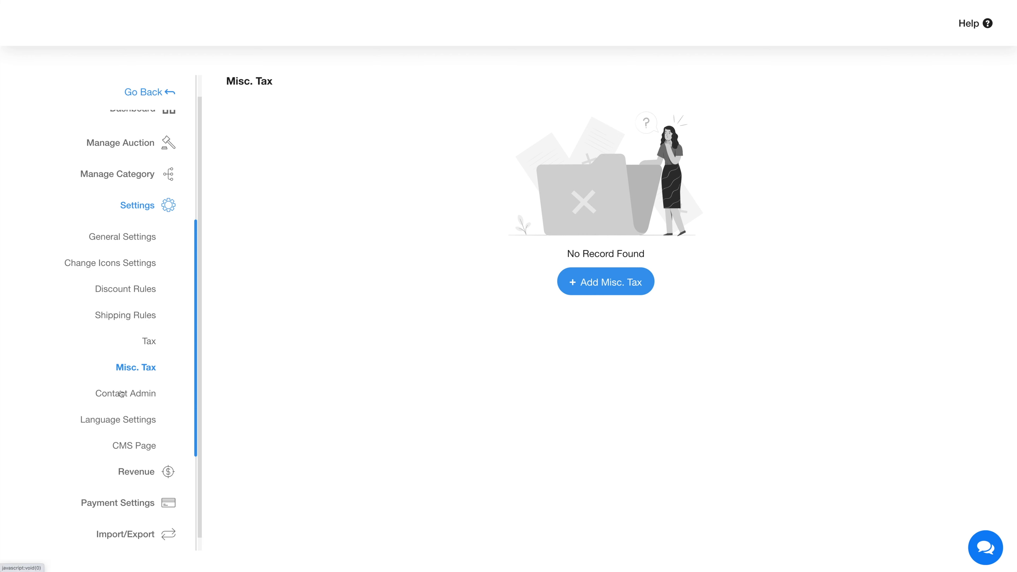
Save an admin contact phone number under Contact Admin for user inquiries
click(136, 394)
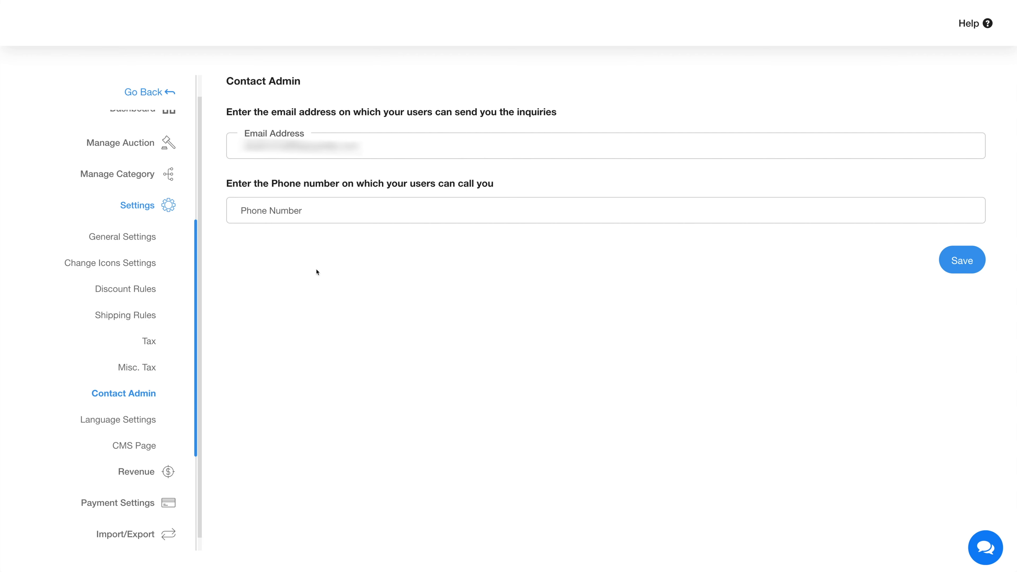
click(285, 213)
text(8765432190)
click(960, 260)
Save the auction's Language Settings without changes
click(133, 428)
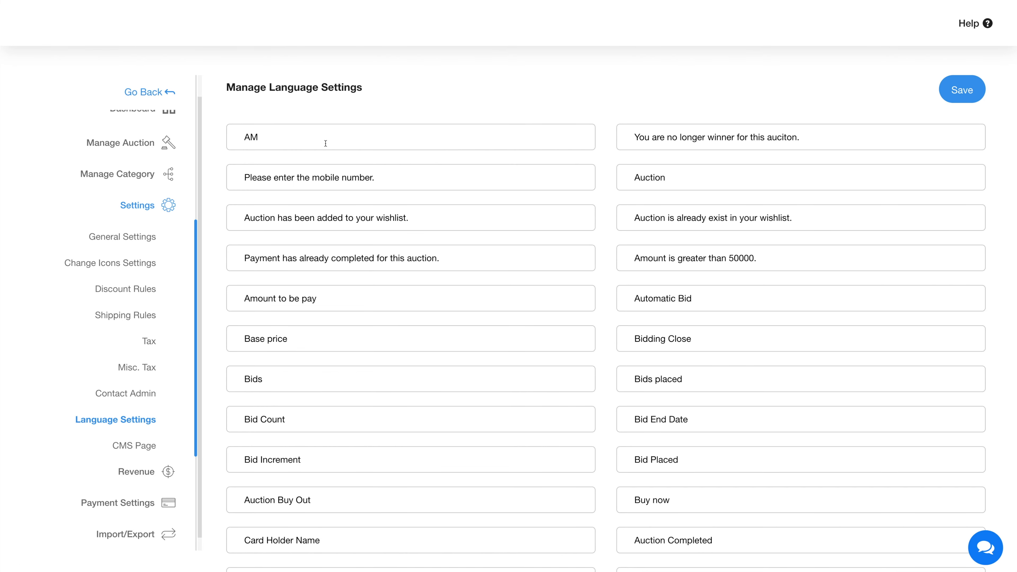
scroll(443, 245, down, 10)
scroll(443, 245, up, 10)
click(984, 91)
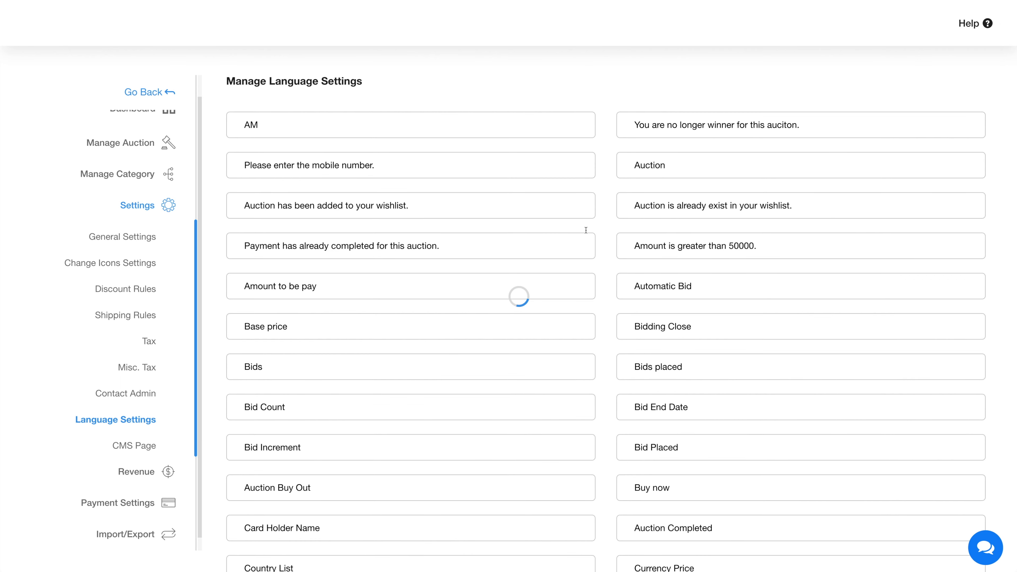
click(132, 445)
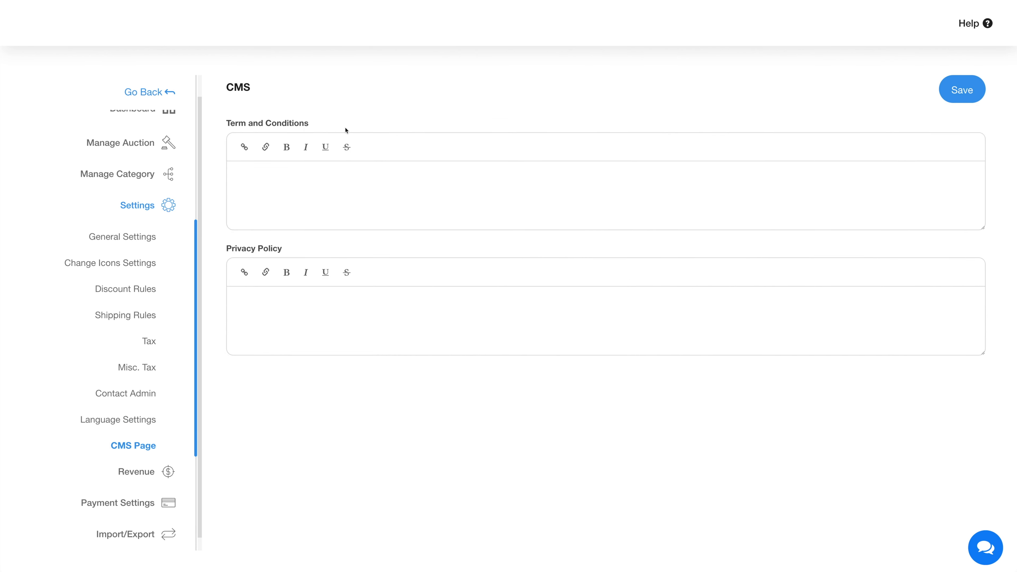
Save the CMS Page with empty Terms and Privacy Policy, then view the empty Manage Revenue list
click(289, 299)
click(961, 90)
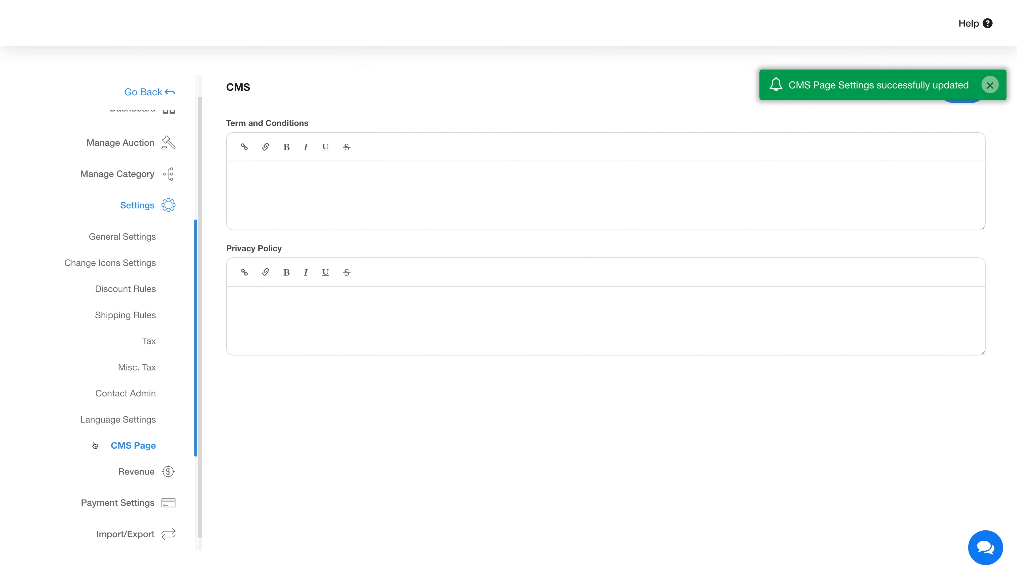
scroll(100, 445, down, 1)
click(136, 458)
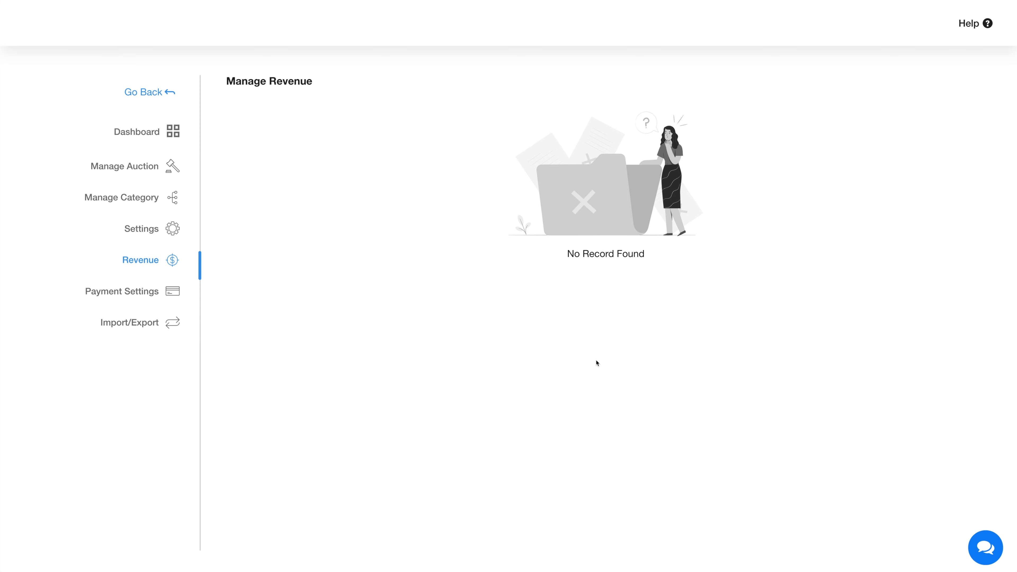
Review the Stripe and Authorize Gateway payment fields, then view Import/Export's CSV and XLS options
click(143, 290)
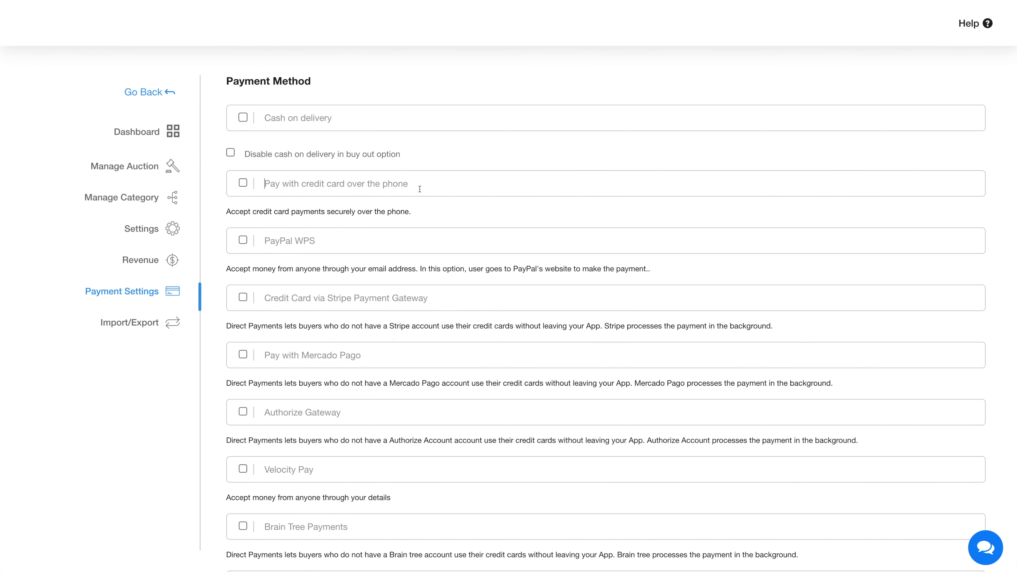
click(432, 293)
scroll(376, 363, down, 3)
click(353, 290)
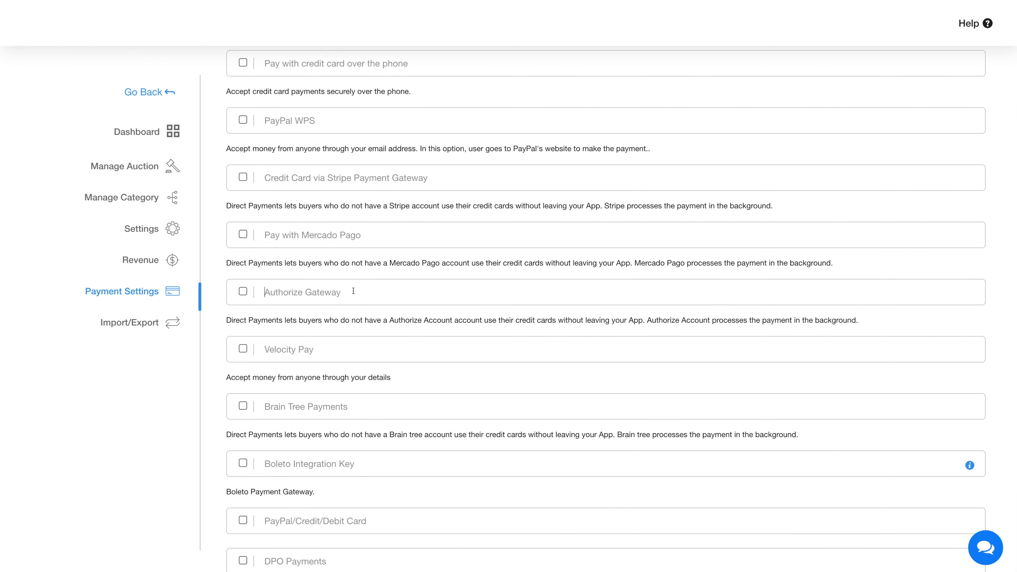
scroll(356, 395, down, 3)
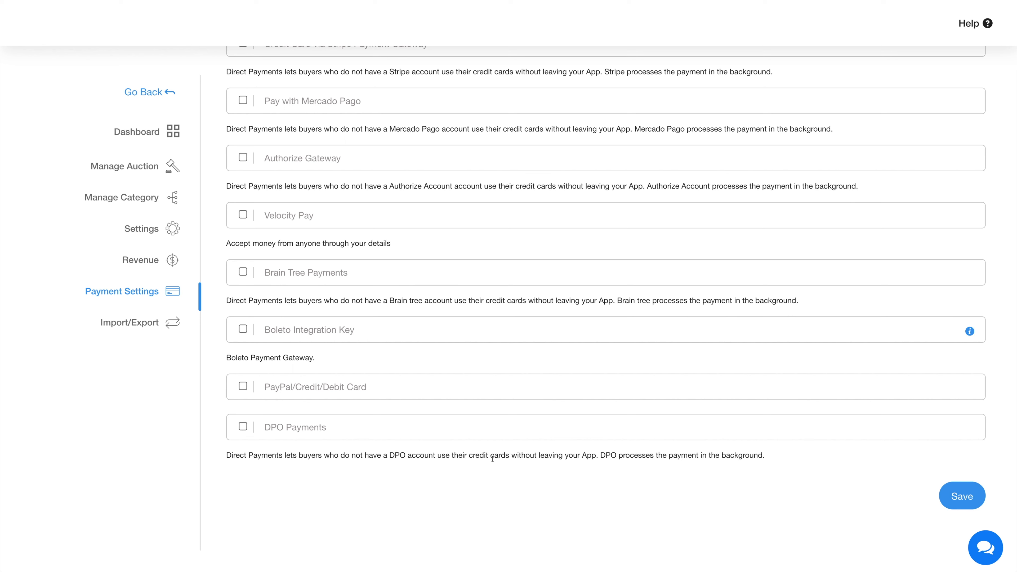
scroll(120, 417, up, 6)
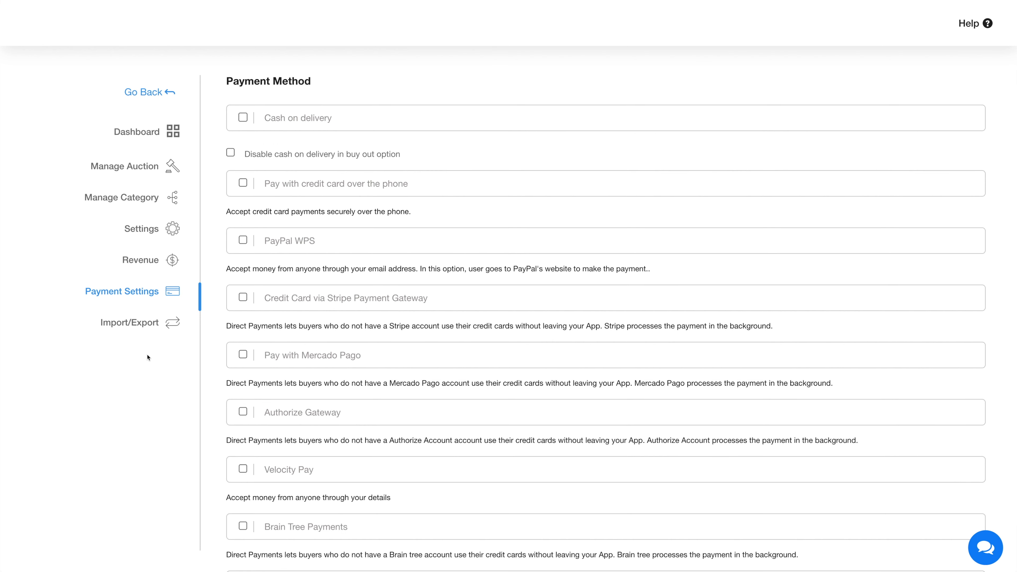
click(137, 328)
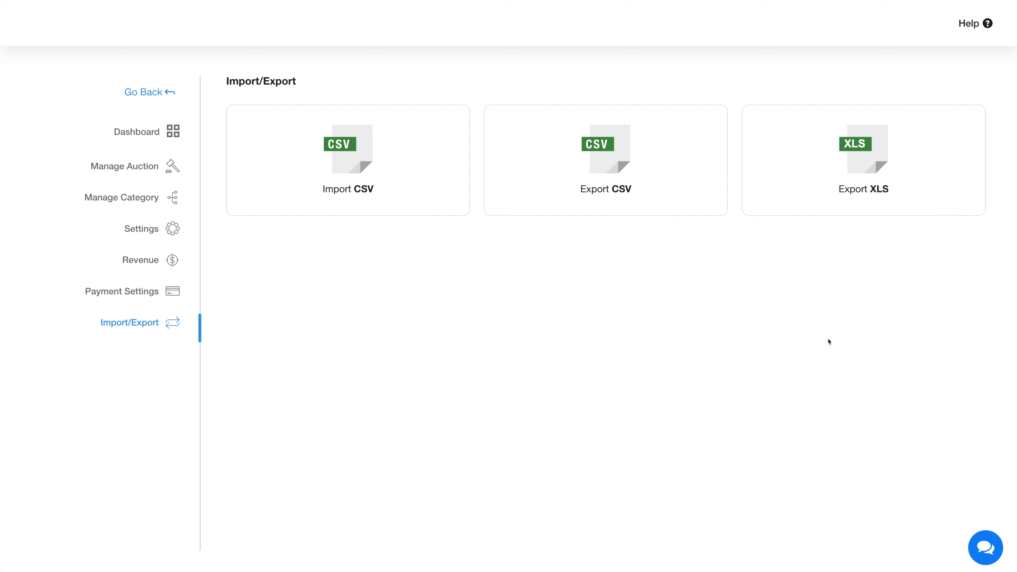
Return to the Auction editor's Design tab and review its colours and Dosis fonts, leaving Hide Border off
click(138, 91)
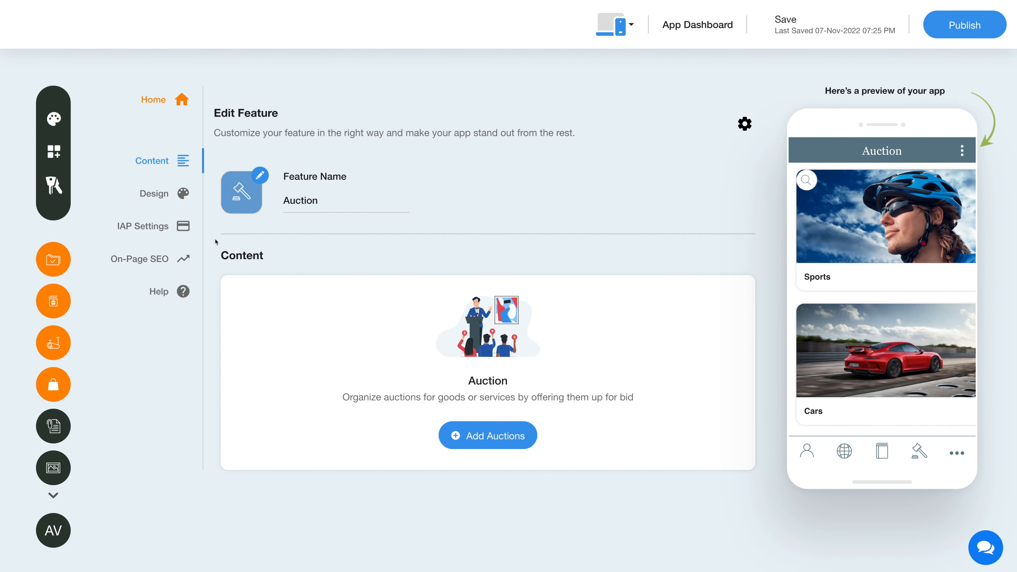
click(165, 196)
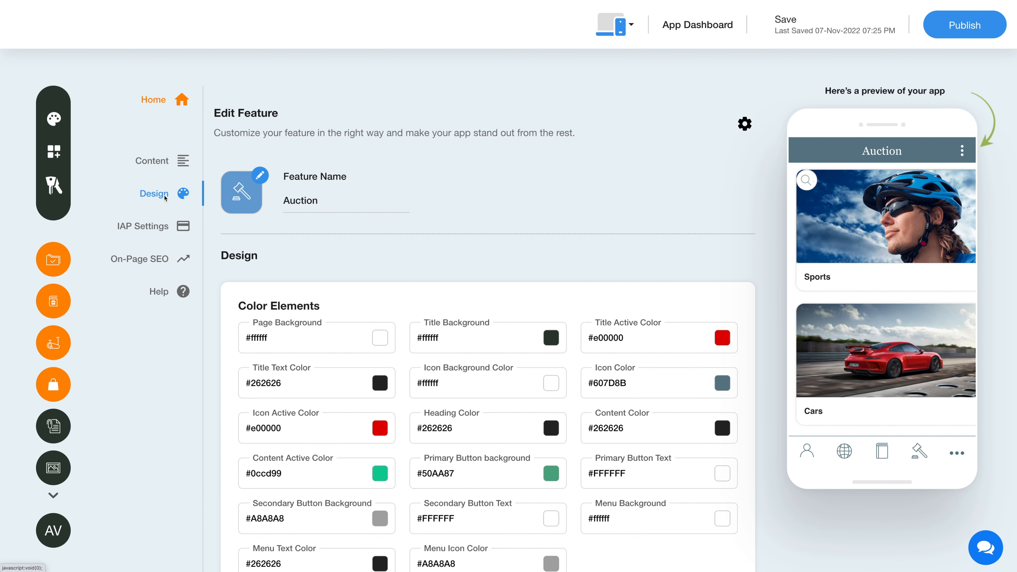
scroll(295, 334, down, 3)
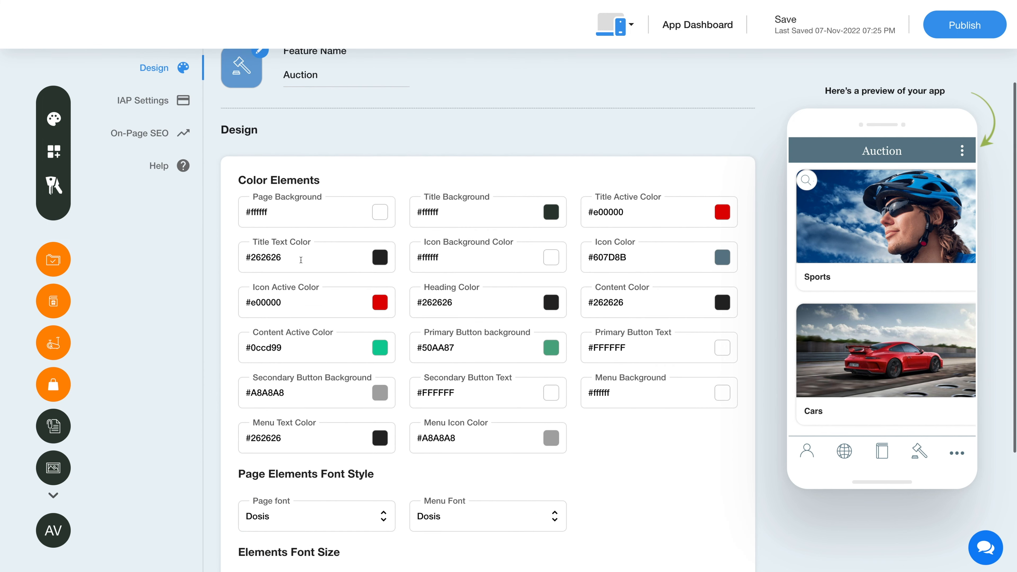
scroll(238, 397, down, 2)
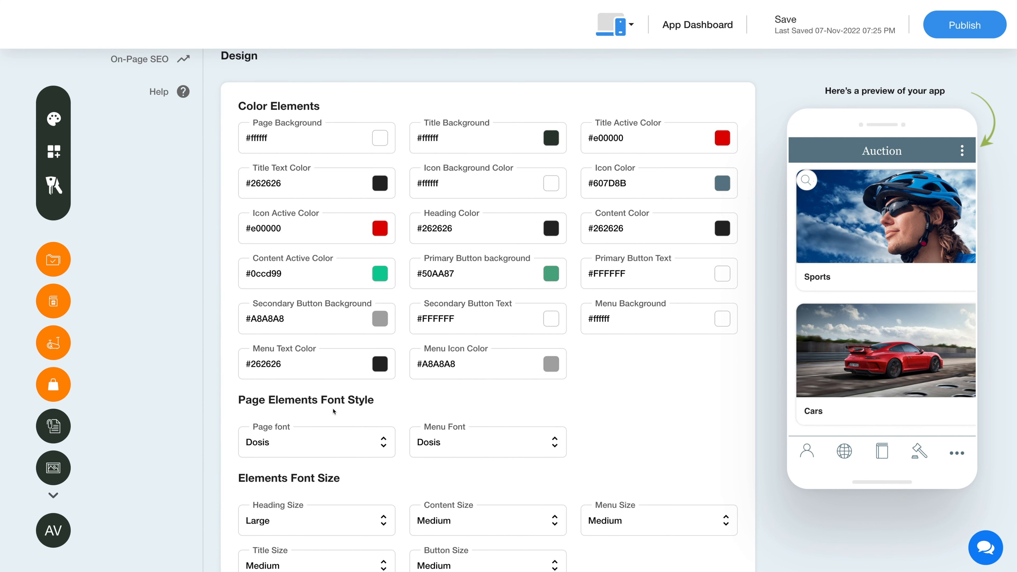
scroll(368, 447, down, 1)
scroll(368, 446, down, 2)
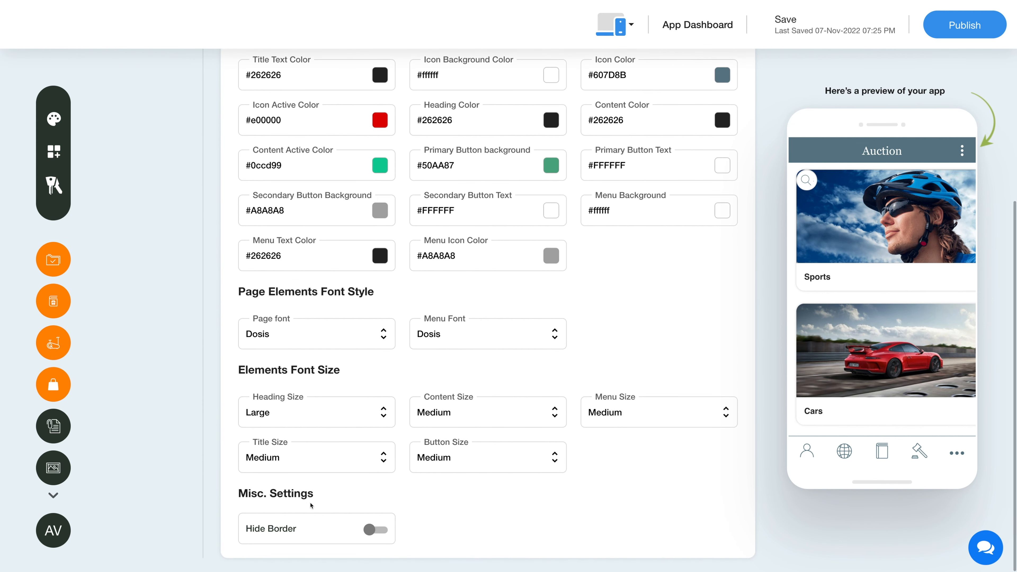
click(373, 529)
click(374, 529)
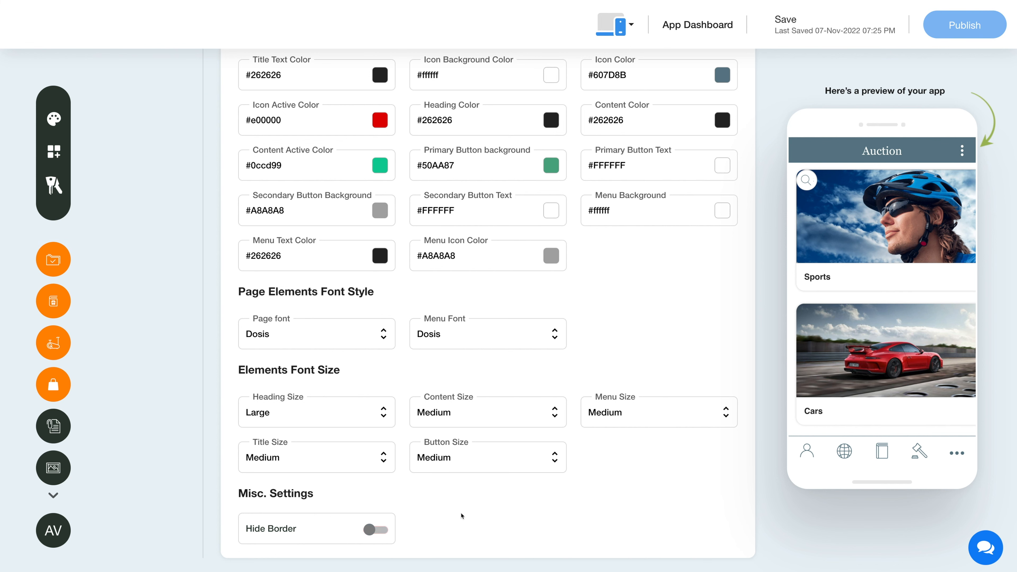
scroll(462, 515, up, 8)
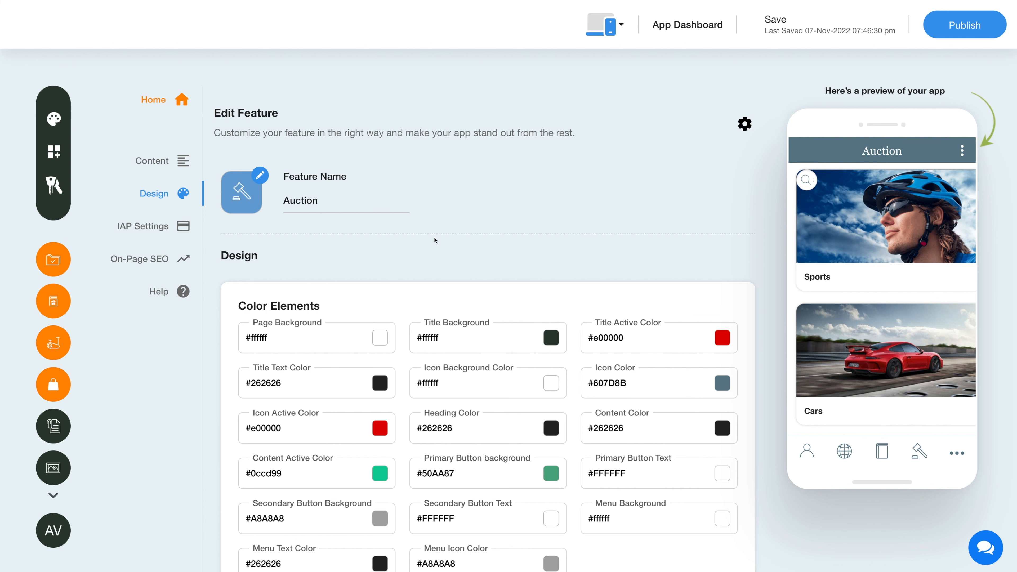
Check the Auction's IAP Settings, leaving Enable IAP off and the Android and iOS credentials empty
click(149, 227)
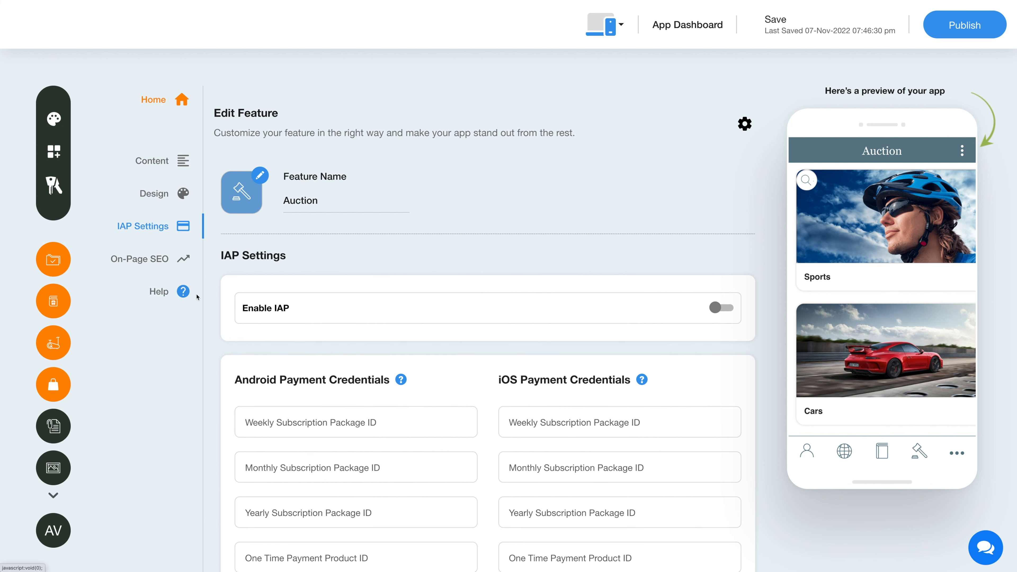
click(720, 307)
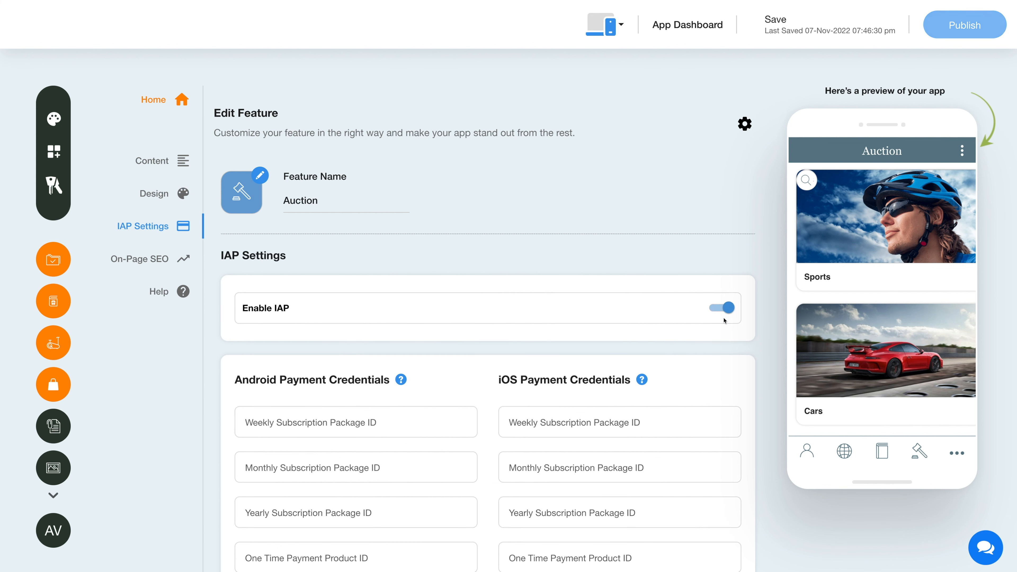
click(720, 308)
scroll(539, 329, down, 3)
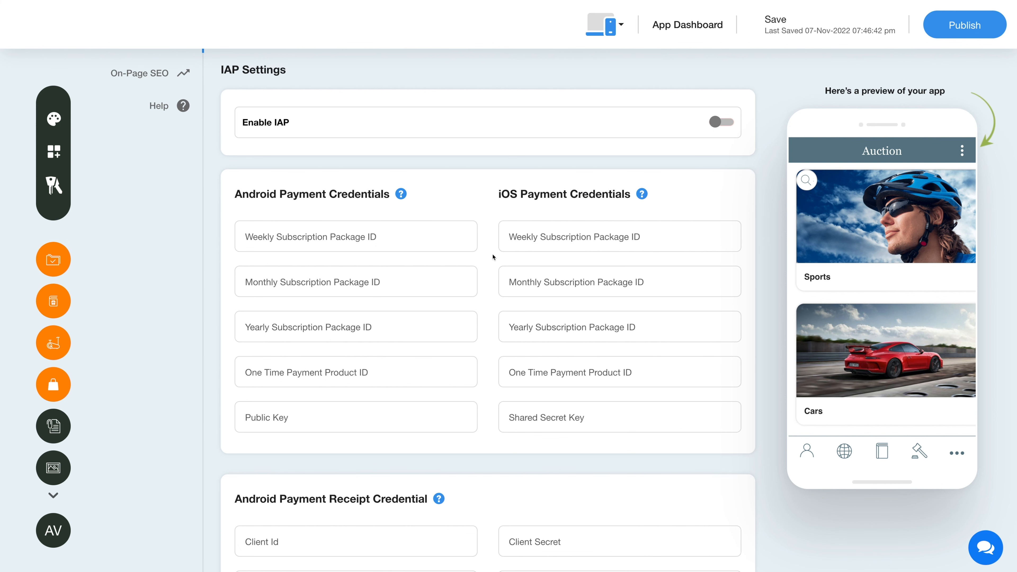
mouse_move(402, 200)
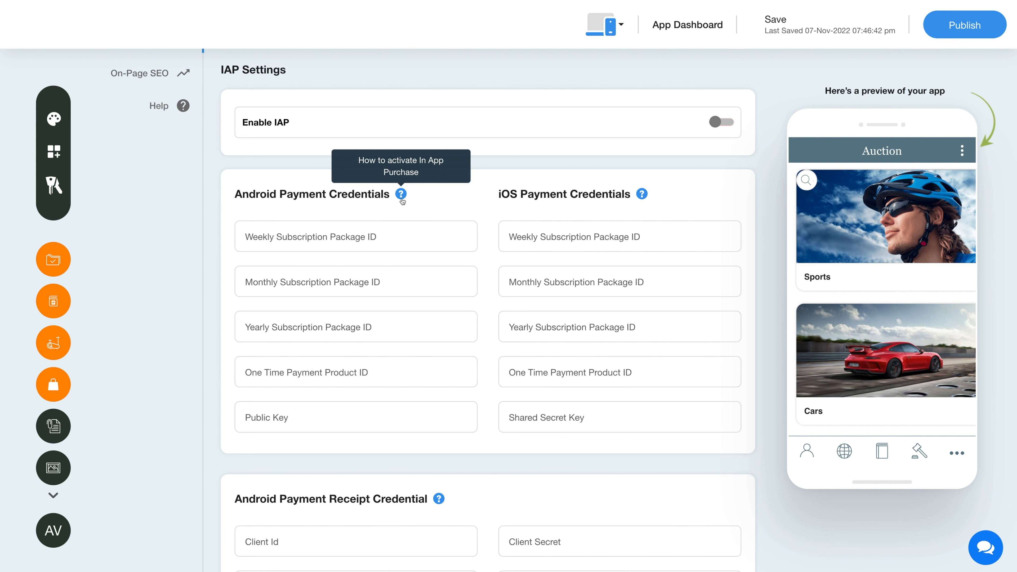
scroll(460, 218, down, 7)
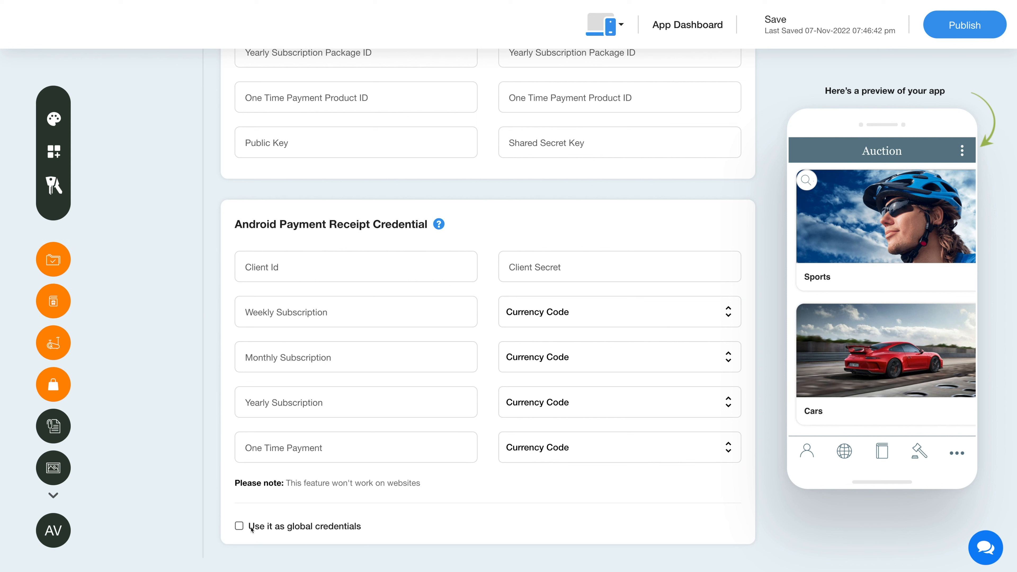
scroll(202, 513, up, 8)
scroll(203, 514, up, 3)
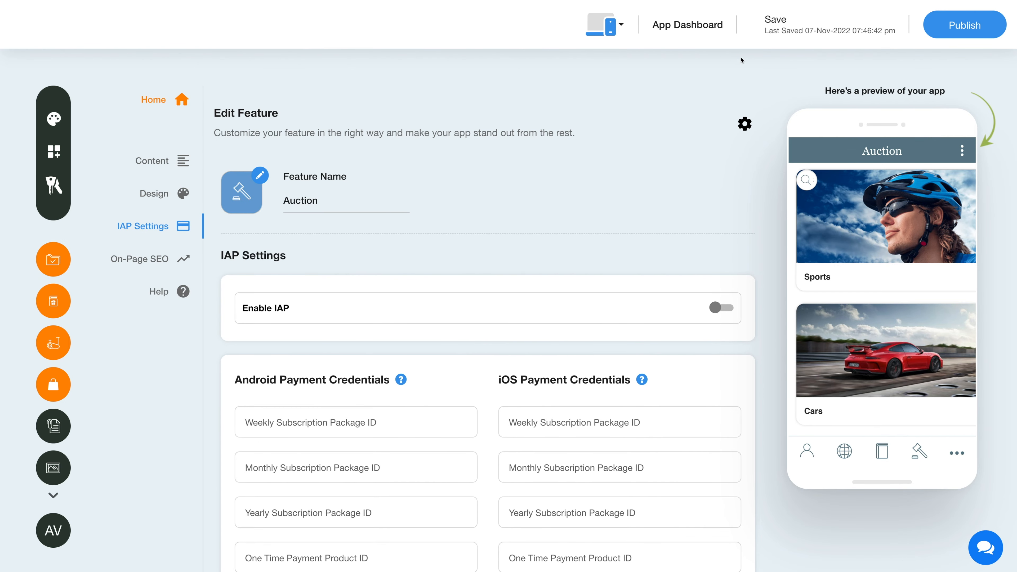
mouse_move(797, 37)
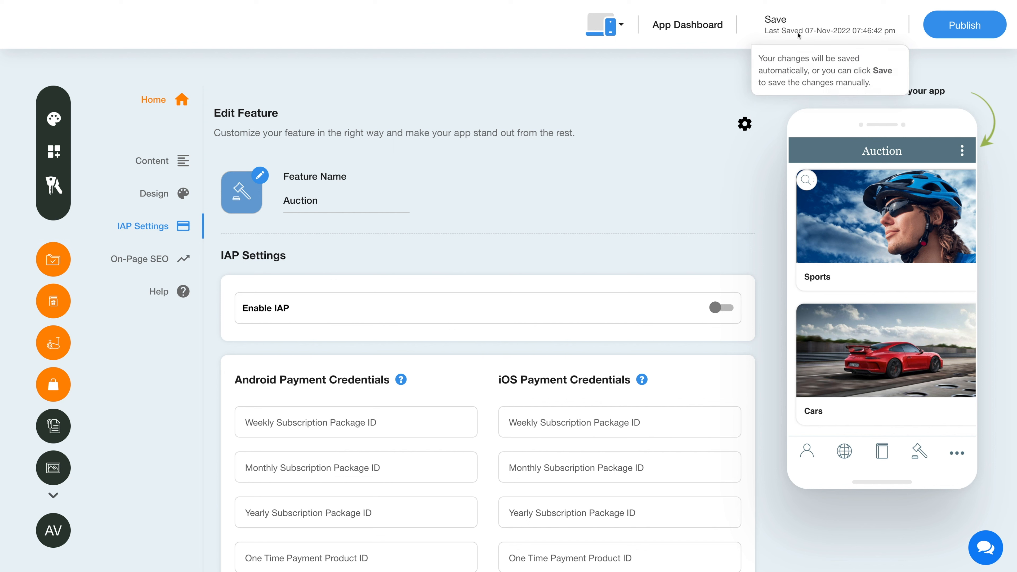